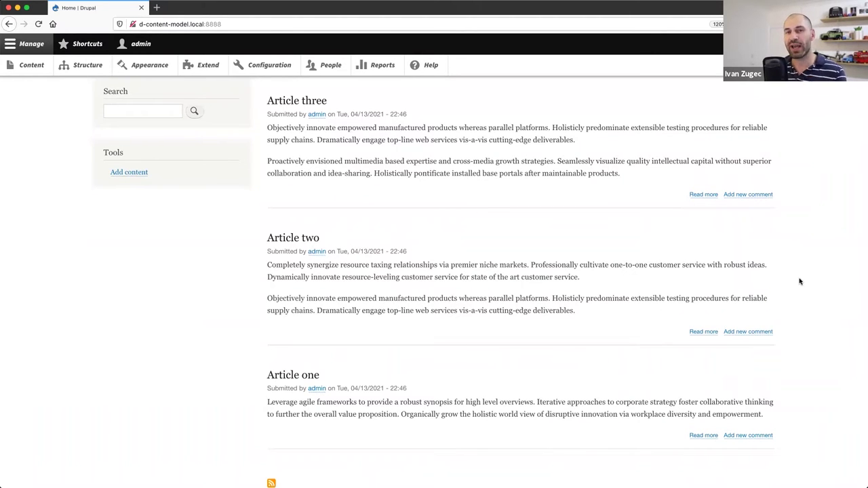
Step: Start a new Article from the site's content administration and give it the title "Test article"
scroll(800, 282, "up", 2)
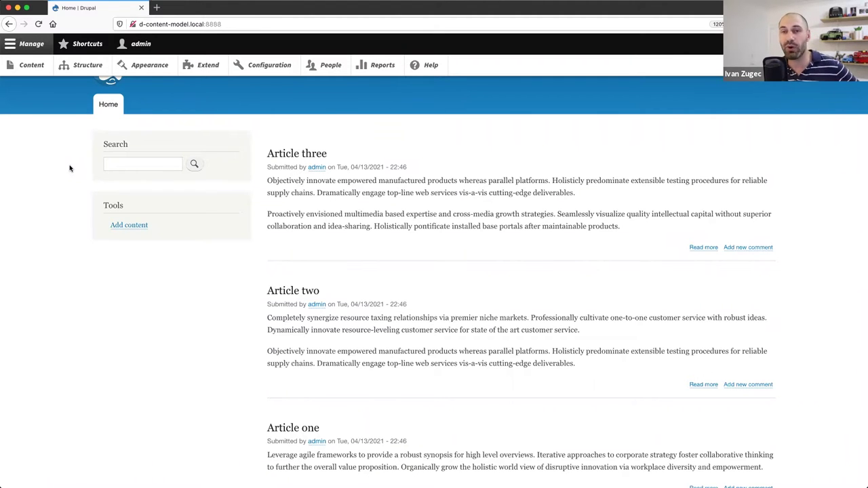
left_click(33, 64)
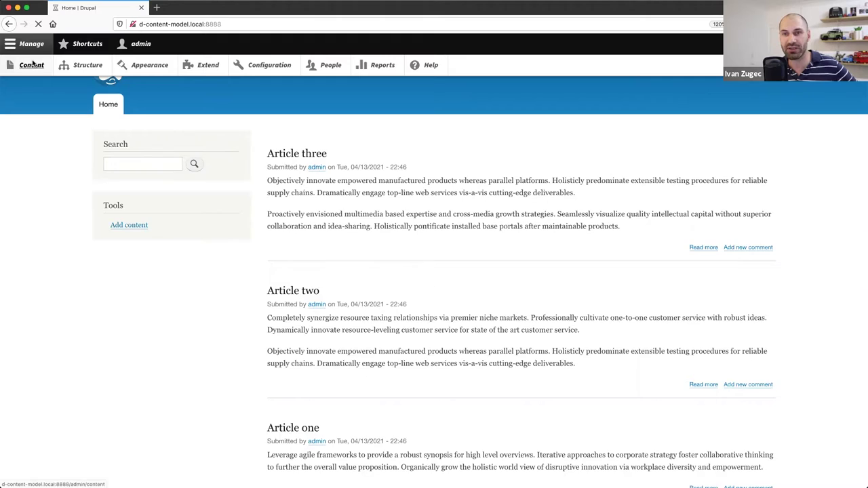
left_click(50, 178)
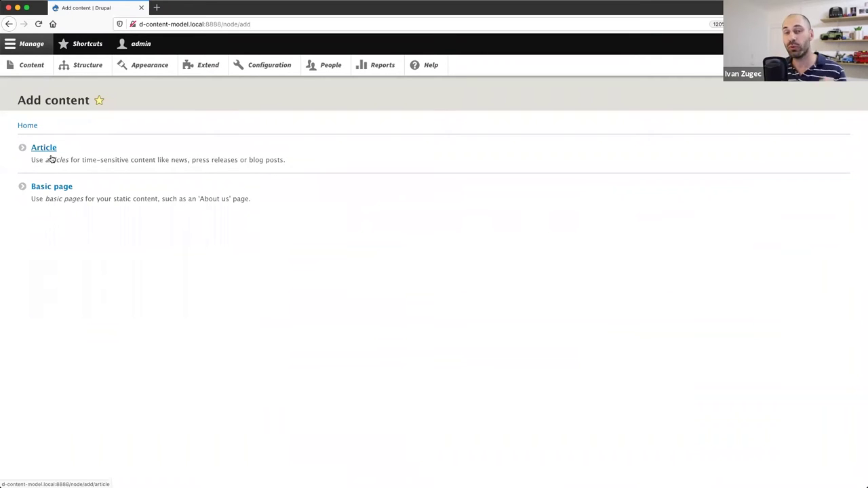
left_click(48, 150)
left_click(56, 155)
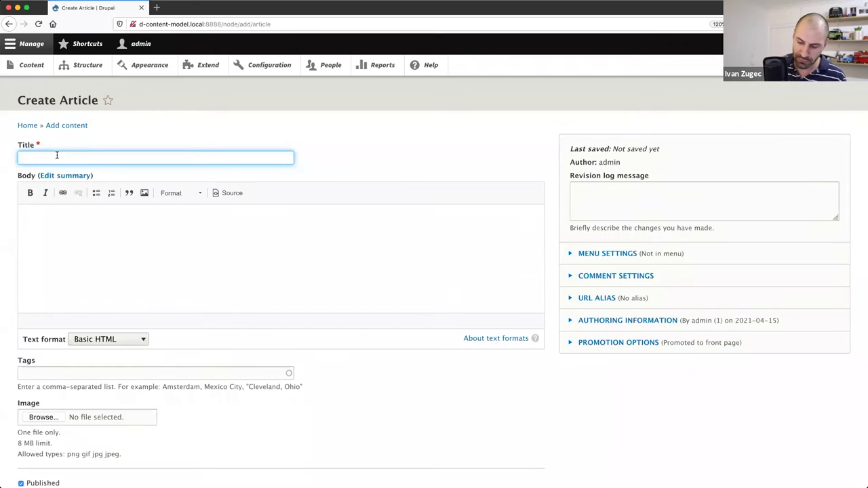
type("Test article")
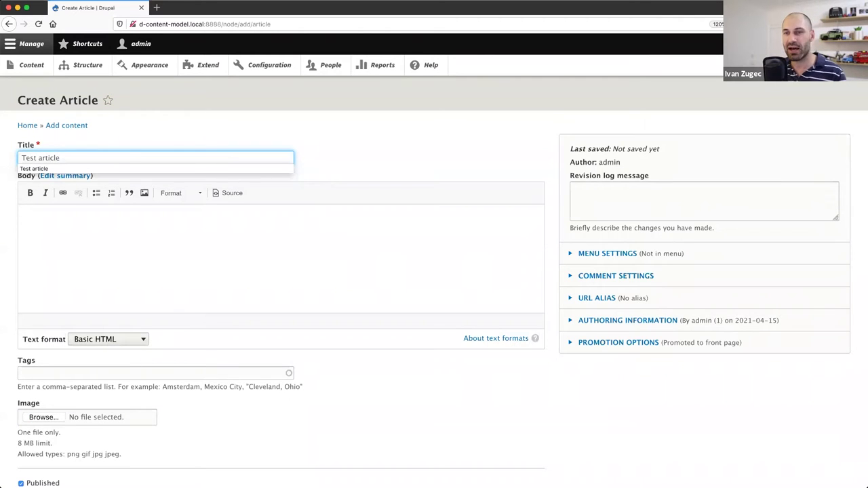
Step: Fill the article body with two paragraphs of repeated placeholder text, "antoeh snhtaoesnth oaseoneuhtsnoatu ntaho u"
left_click(88, 243)
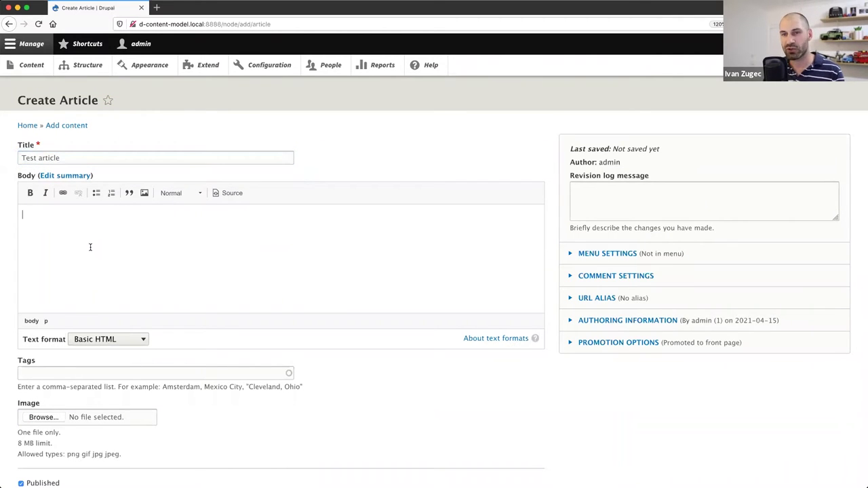
type("antoeh snhtaoesnth oaseoneuhtsnoatu ntaho u")
key("ctrl+a")
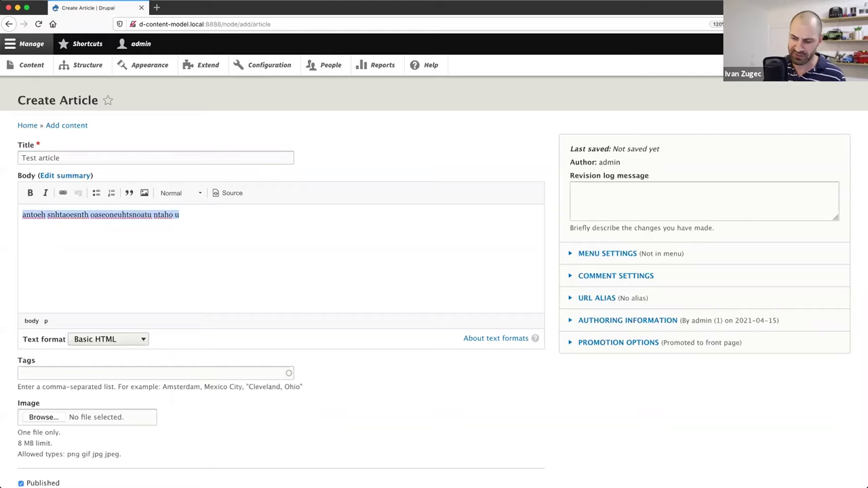
key("super+c")
key("super+v")
key("super+v")
key("super+v")
key("super+v")
key("super+v")
key("super+v")
key("super+v")
key("super+v")
key("super+v")
key("Return")
key("super+v")
key("super+v")
key("super+v")
key("super+v")
key("super+v")
Step: Enter the tags "Tag1, Tag2" for the article
key("Tab")
key("Tab")
type("T")
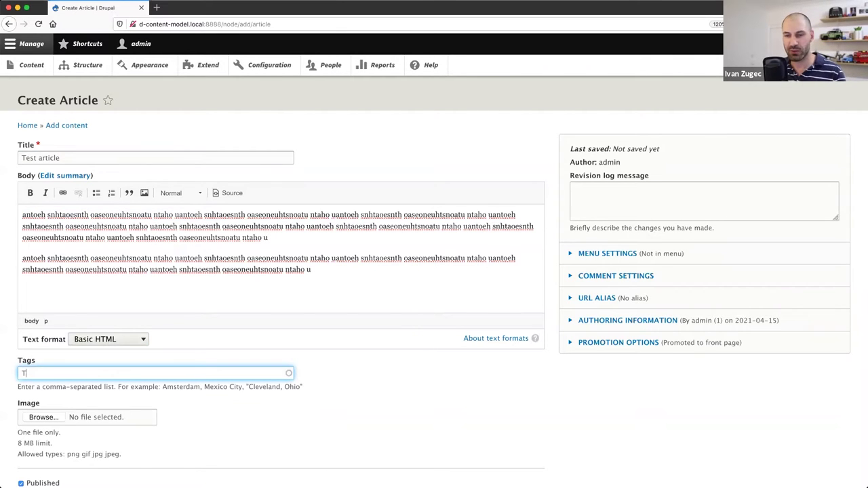
type("ag2,")
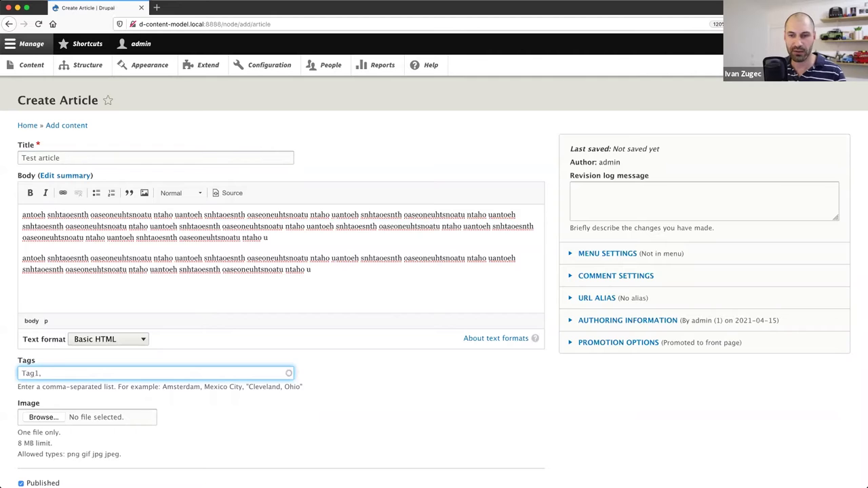
type(" Tag2")
Step: Switch to Finder and upload article.jpg from the images folder into the article's Image field
scroll(125, 248, "down", 2)
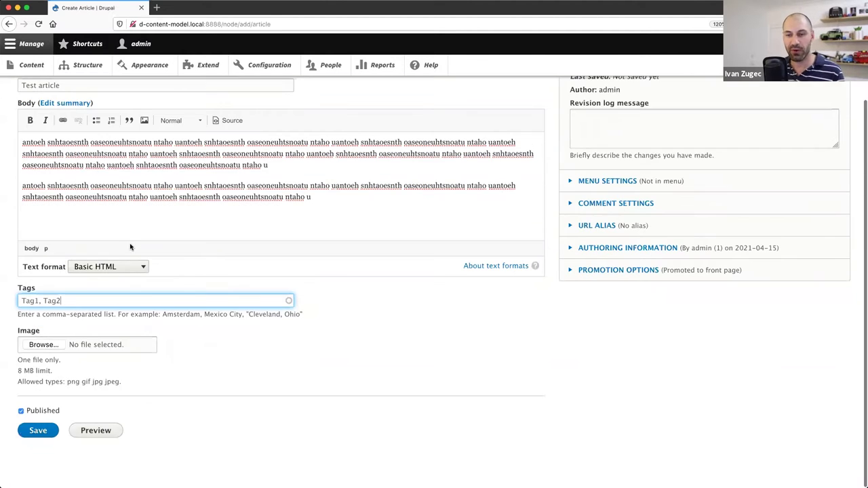
left_click(130, 247)
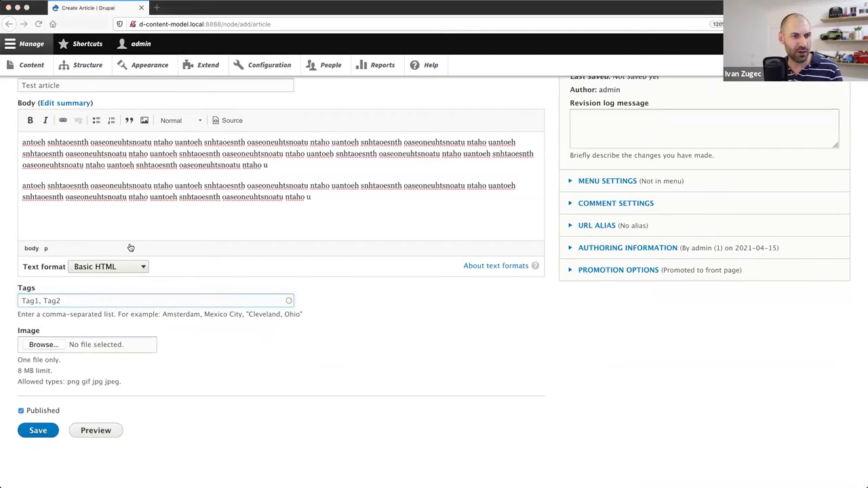
key("super+Tab")
left_click_drag(380, 88, 622, 10)
left_click_drag(541, 117, 47, 346)
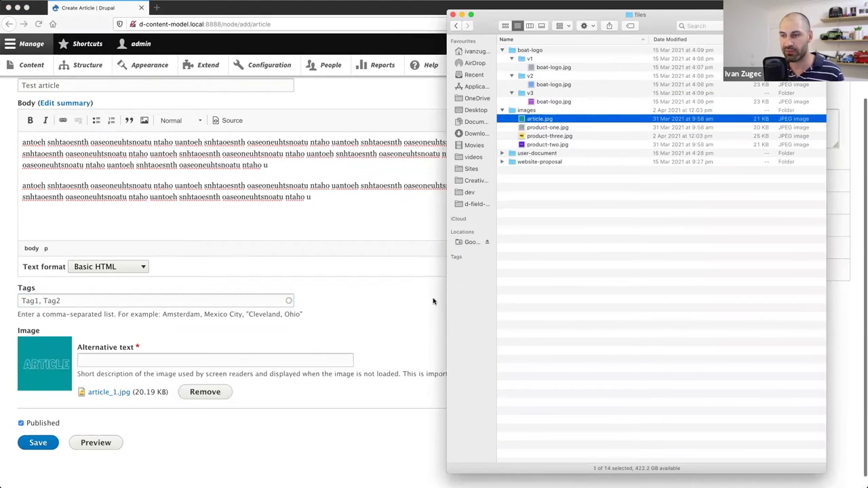
Step: Set the image's alternative text to "Article text" and save the article
left_click(398, 305)
left_click(117, 363)
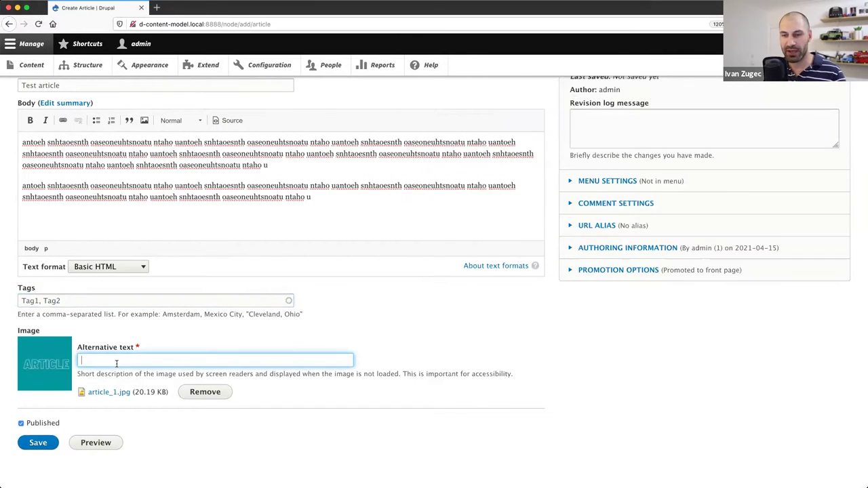
type("Article text")
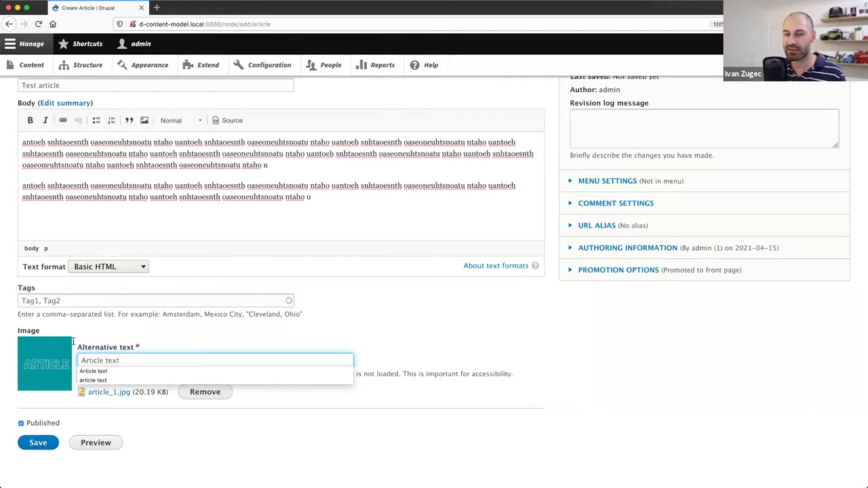
left_click(51, 443)
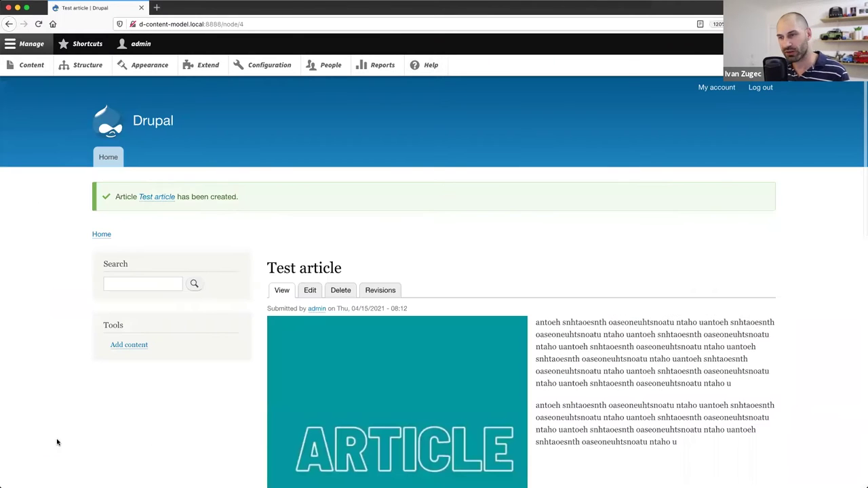
Step: Review the saved article's image, body, tags and comment form, and examine its node path in the address
scroll(81, 430, "down", 3)
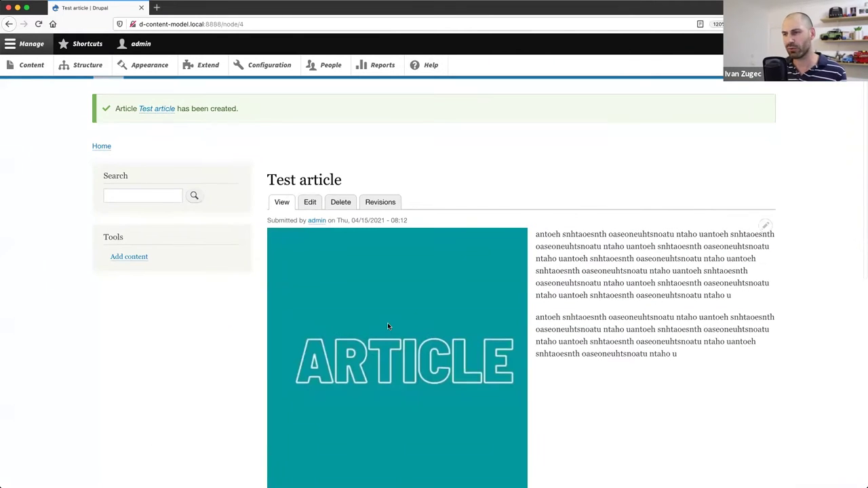
scroll(623, 299, "down", 2)
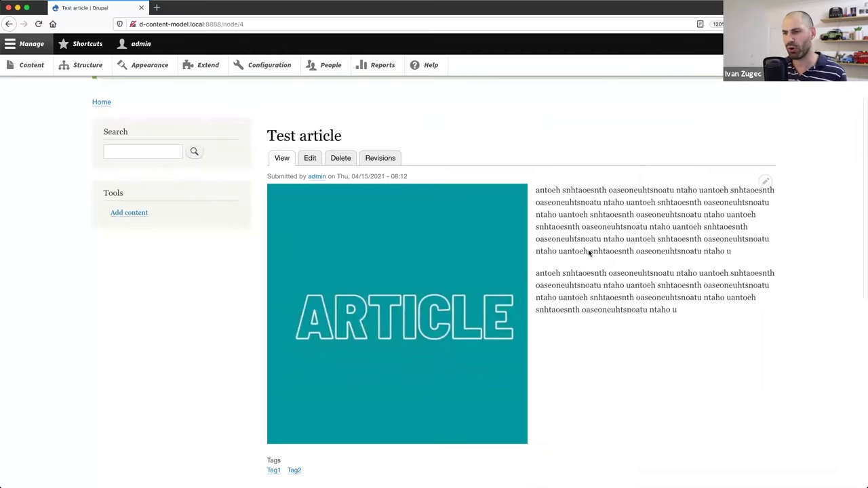
scroll(595, 246, "down", 3)
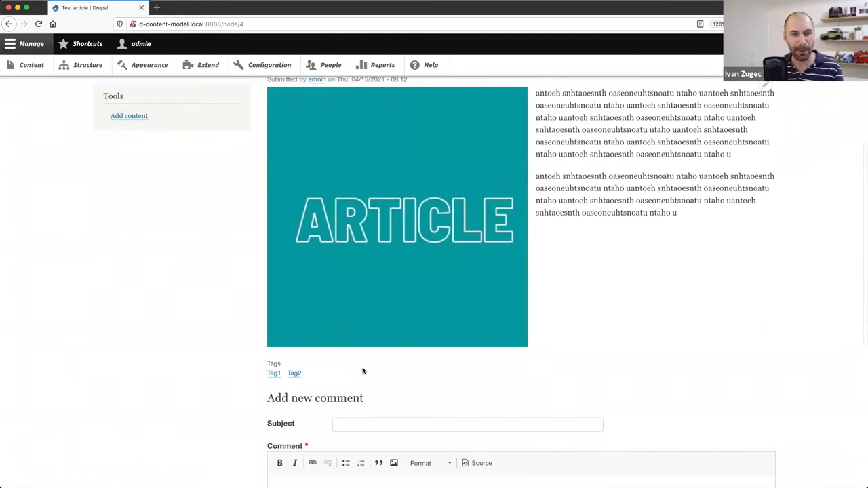
scroll(363, 371, "down", 1)
left_click_drag(223, 24, 285, 23)
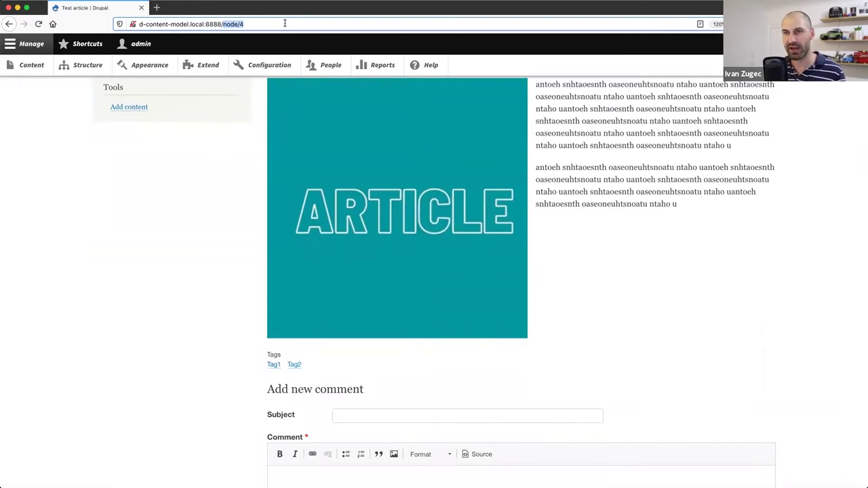
left_click(269, 26)
mouse_move(245, 23)
left_mouse_down()
mouse_move(223, 24)
mouse_move(256, 24)
left_mouse_up()
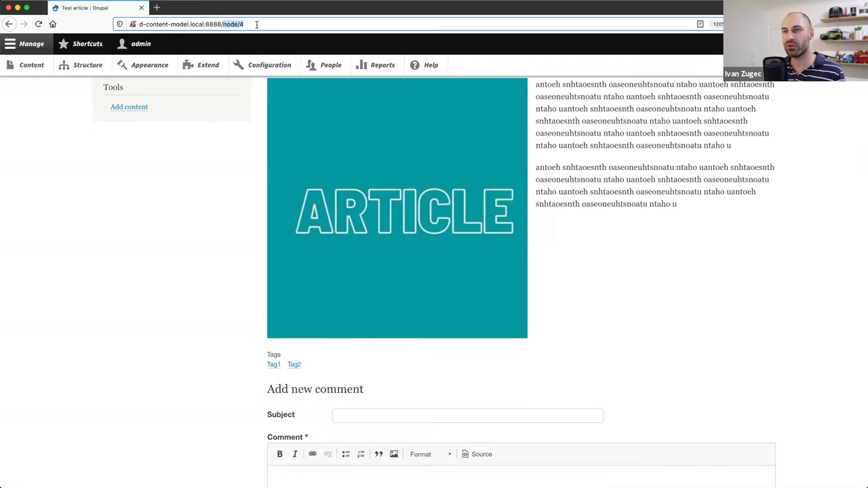
left_click(256, 24)
left_click(257, 51)
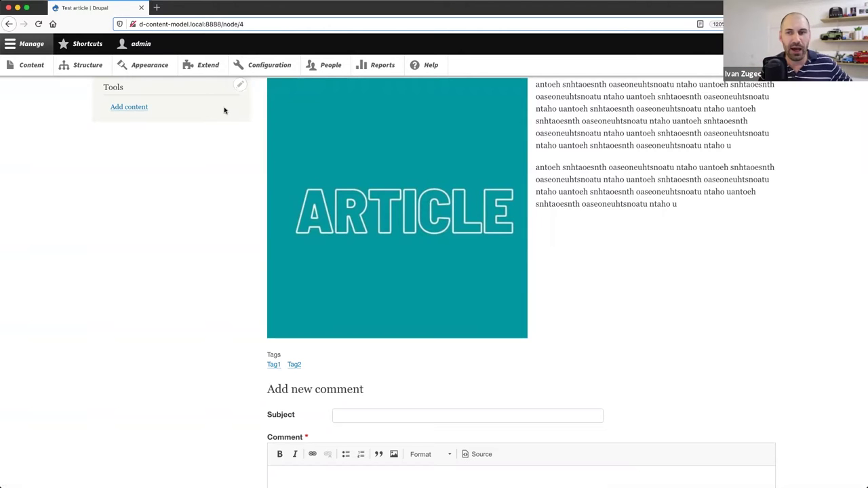
Step: Open Test article for editing and examine its title, body, tags and image fields
scroll(125, 259, "up", 2)
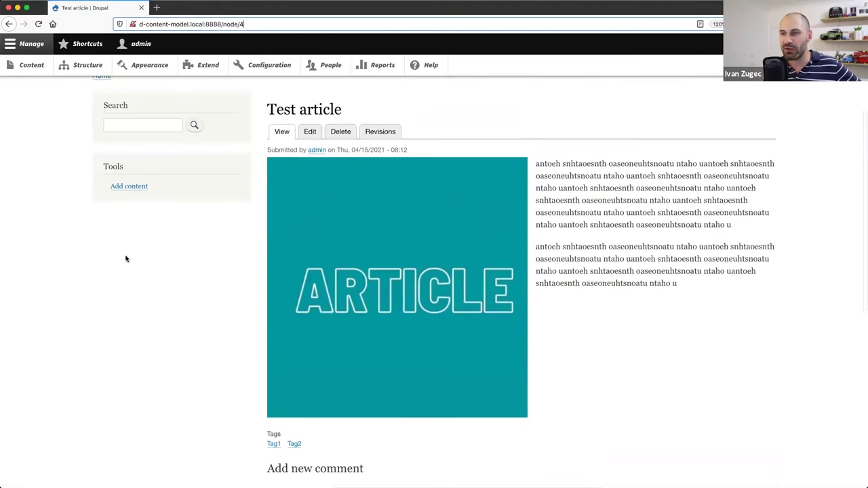
left_click(312, 132)
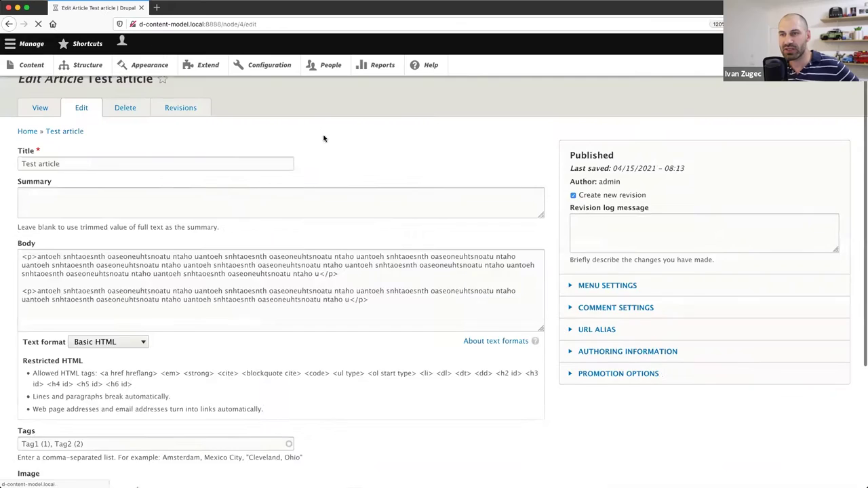
scroll(28, 136, "down", 1)
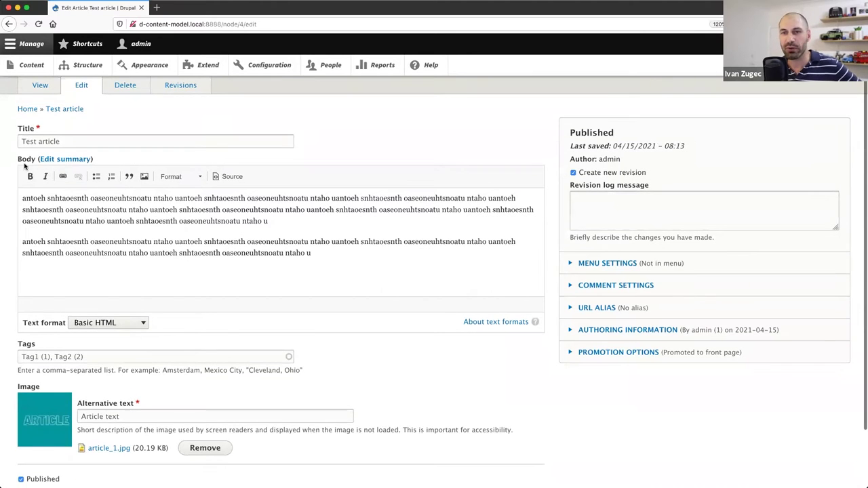
scroll(81, 270, "down", 1)
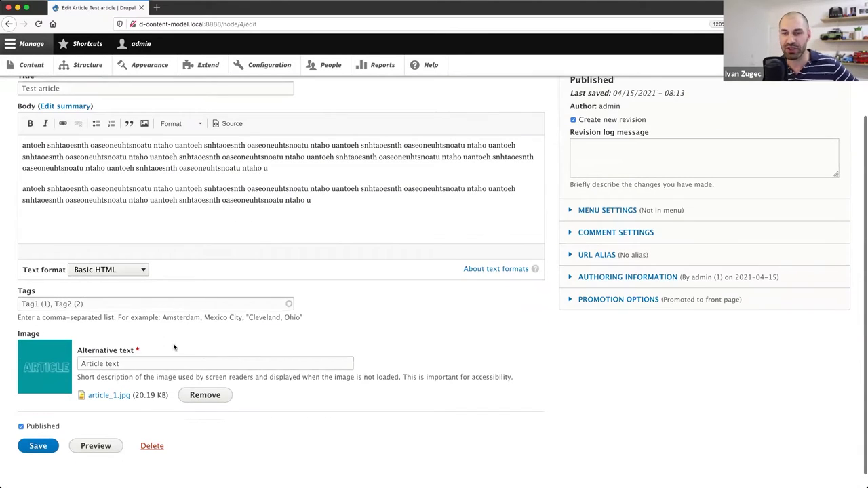
scroll(346, 331, "up", 1)
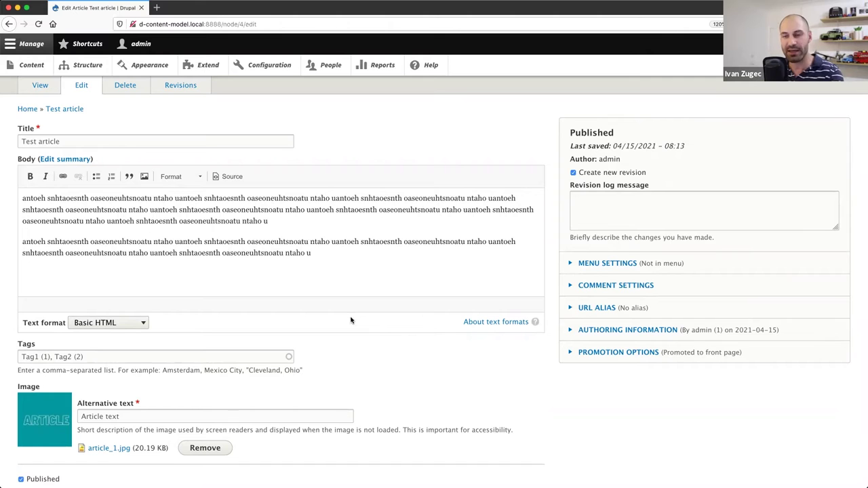
left_click(314, 256)
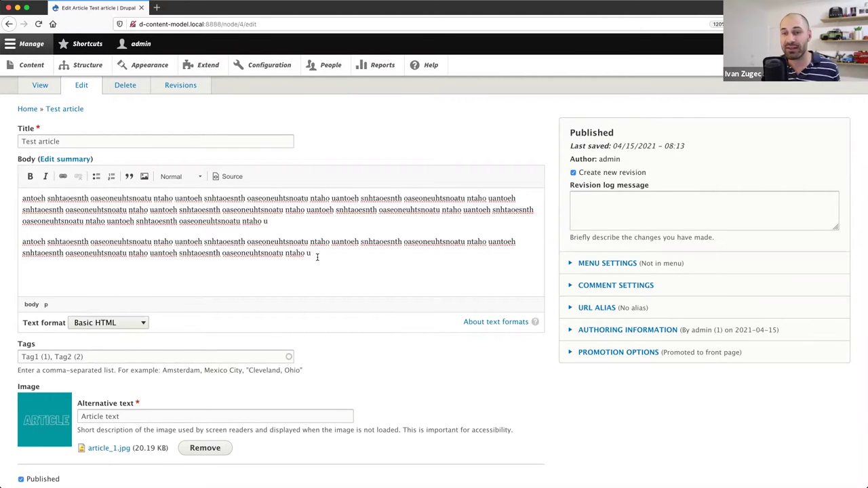
scroll(140, 327, "down", 1)
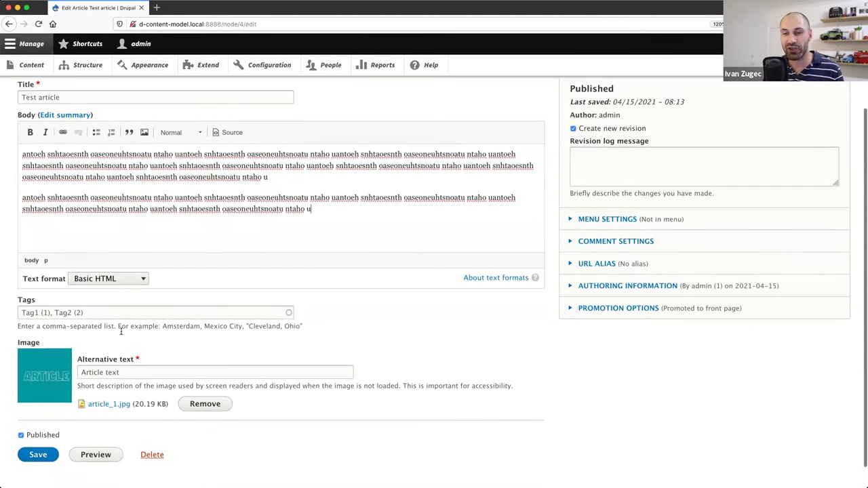
scroll(114, 313, "up", 1)
triple_click(68, 114)
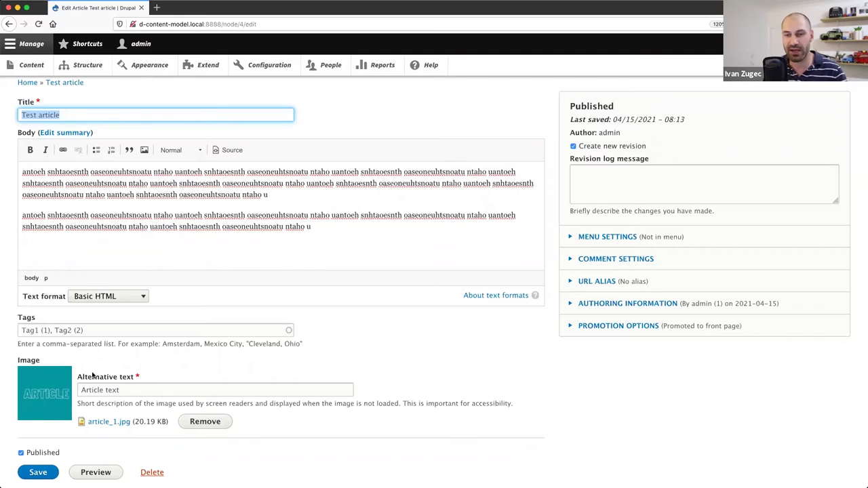
Step: Try to add the suggested existing term Tag1 as another tag on the article
left_click(133, 329)
type(", tag")
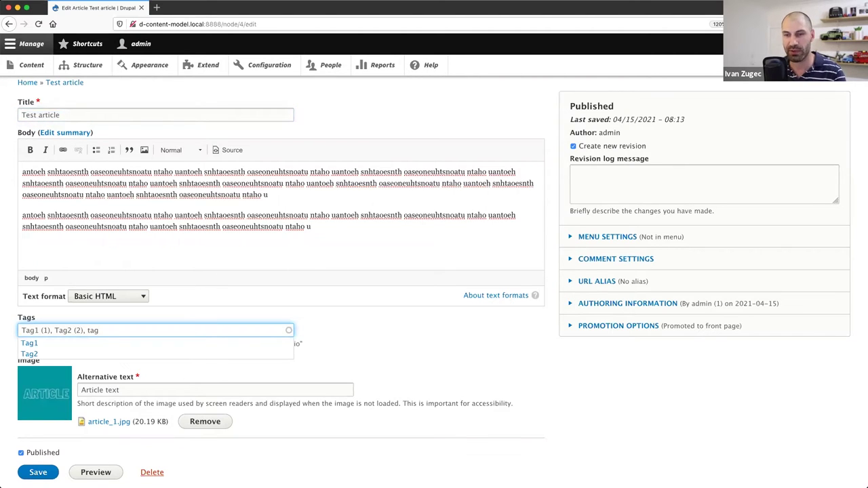
left_click(78, 344)
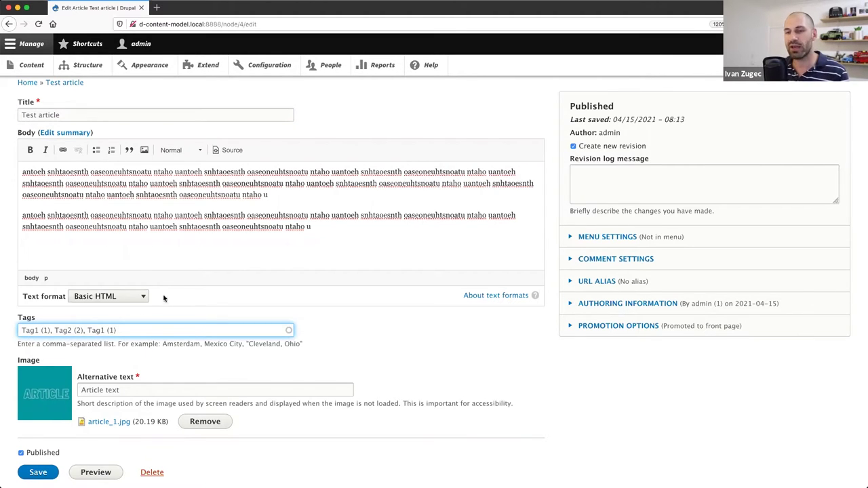
key("Return")
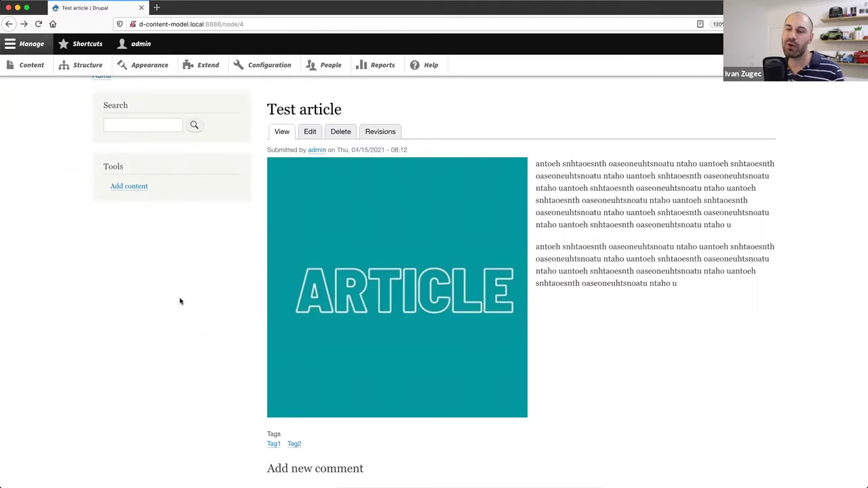
Step: Open the content overview in a separate browser tab and bring up the choice of content types to add
left_click(29, 64, "super")
left_click(204, 10)
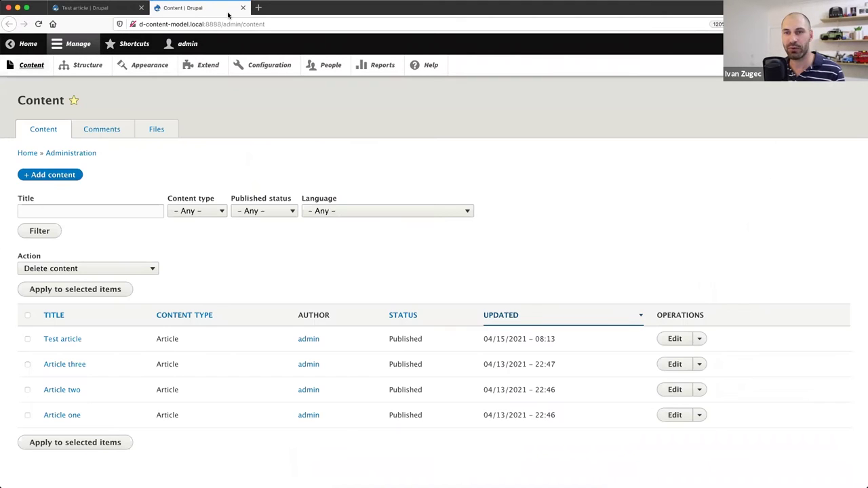
left_click(65, 175)
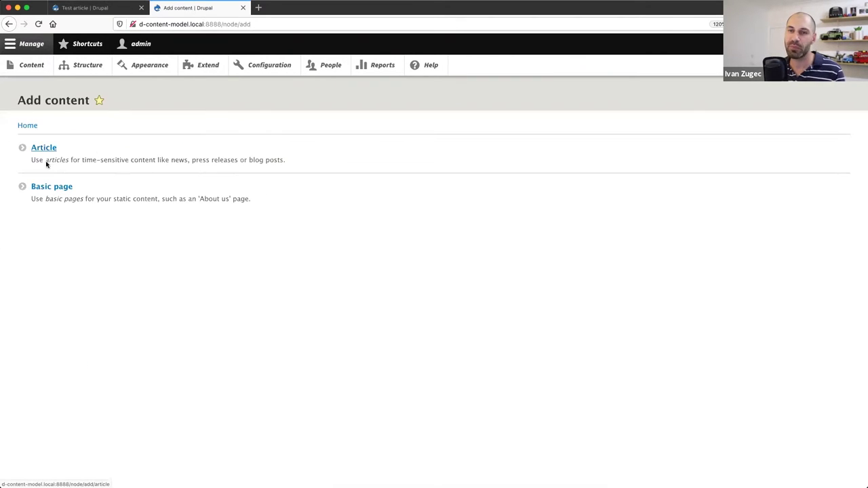
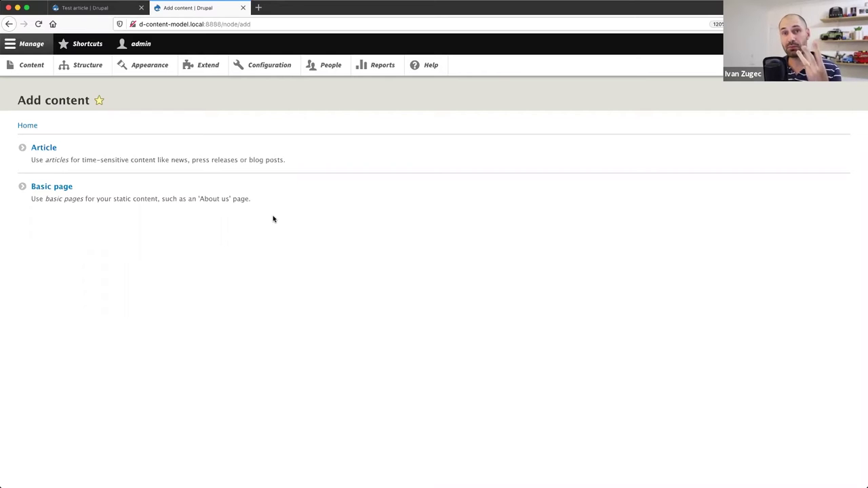
Step: Start a new content type from the site structure's content types list and name it Product
left_click(89, 67)
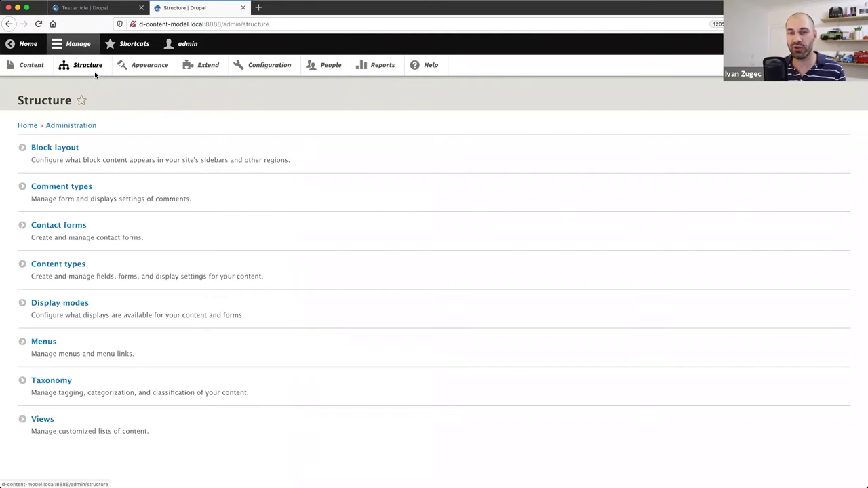
left_click(59, 264)
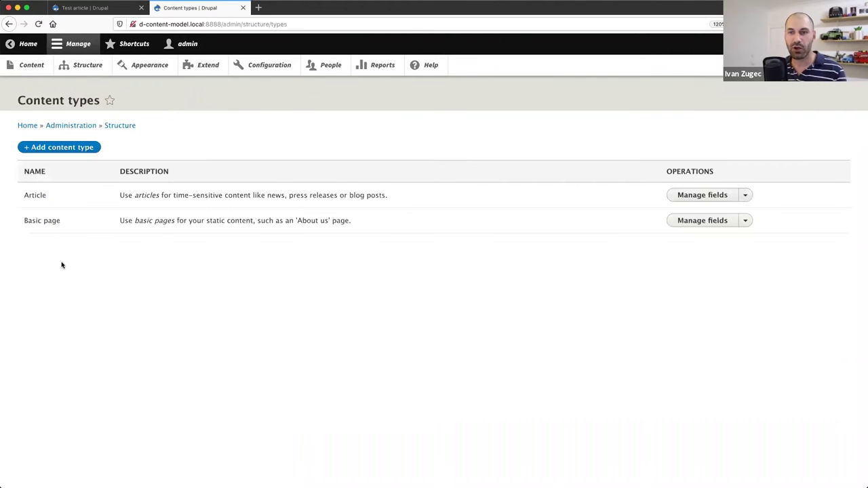
left_click(80, 145)
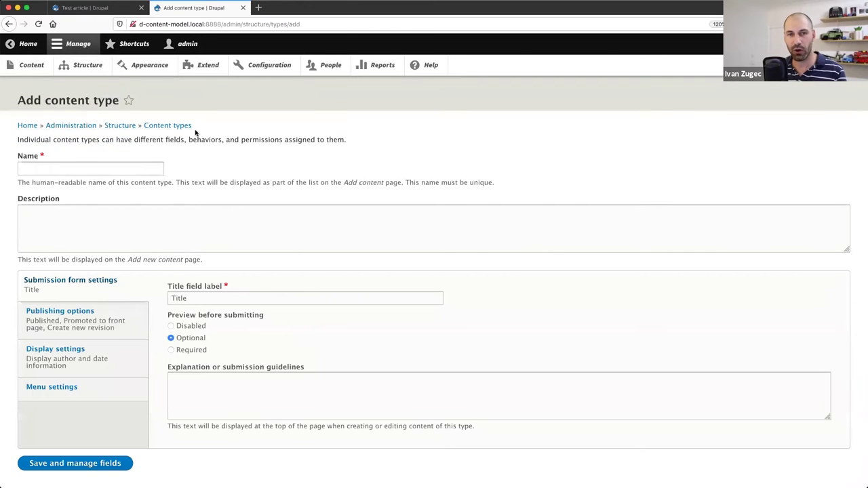
left_click(116, 168)
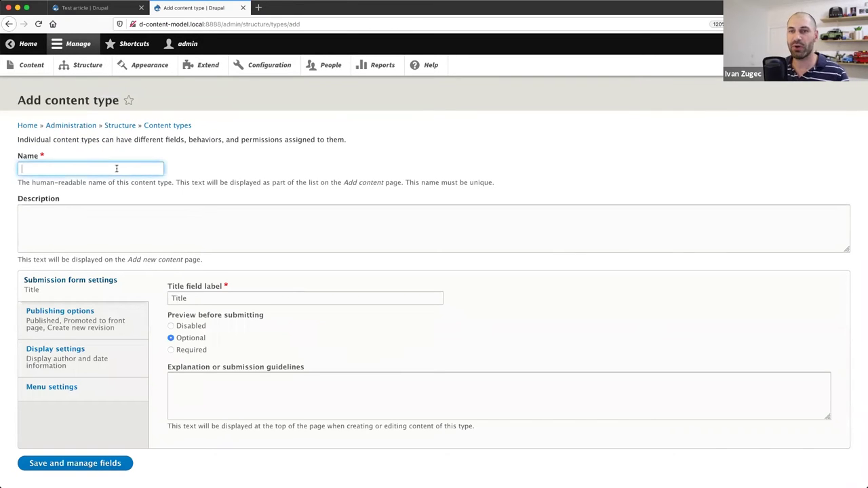
type("P")
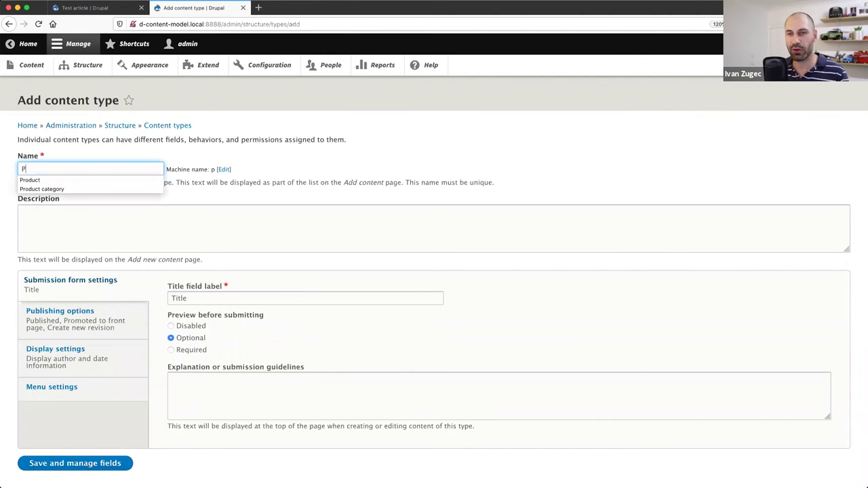
type("roduct")
key("Tab")
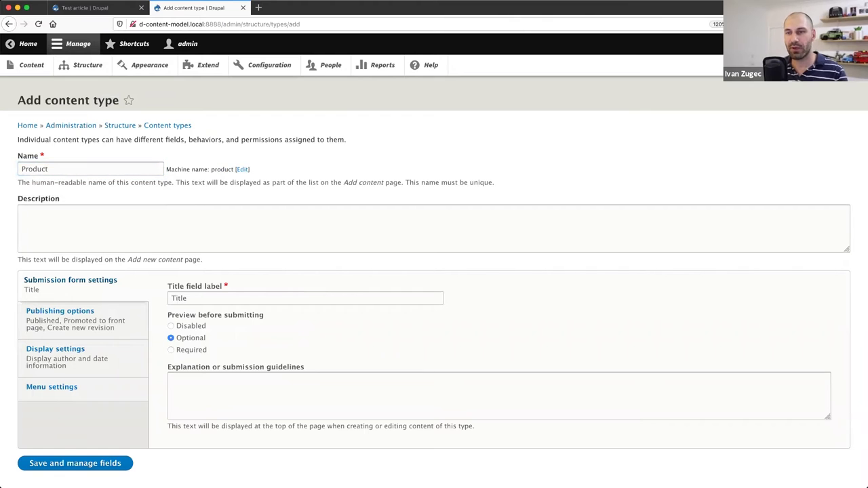
Step: Describe the Product content type as "Used for products."
left_click(28, 212)
type("Used fo")
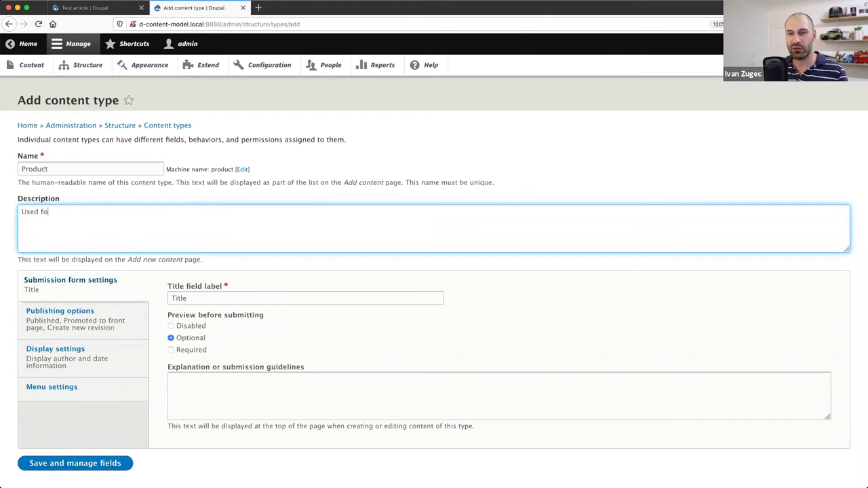
type("r product")
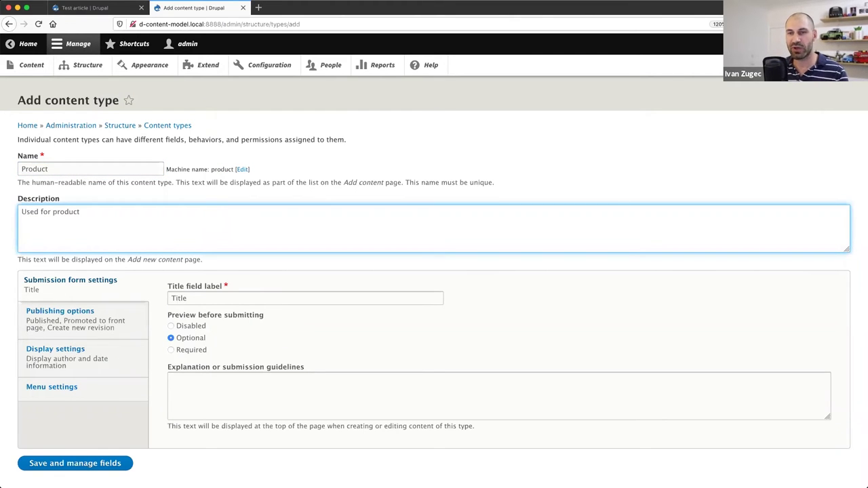
type(".s.")
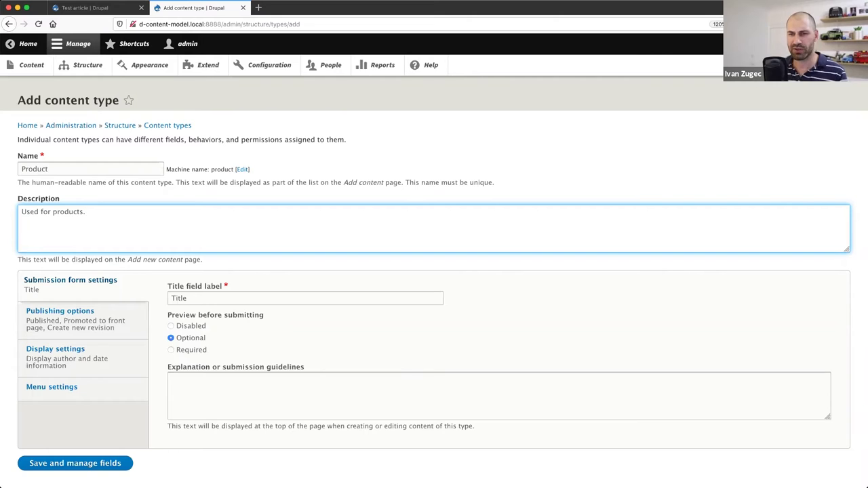
left_click(217, 193)
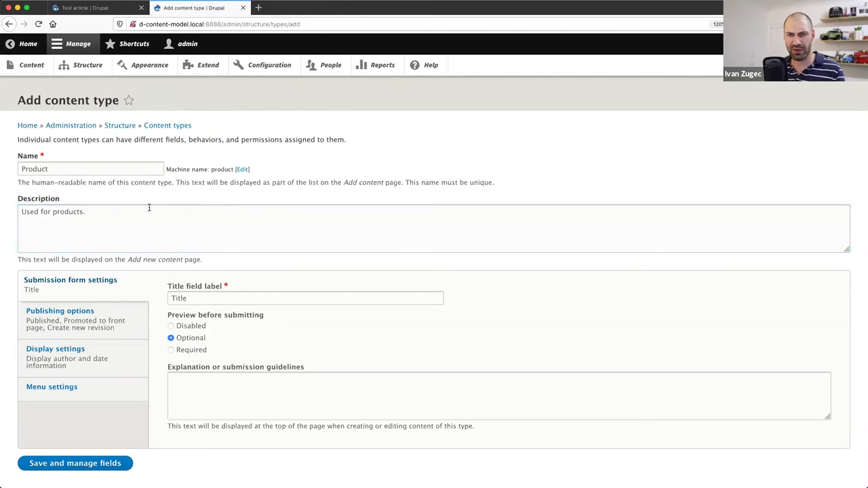
Step: Disable preview before submitting, and set the default publishing options to create a new revision without promoting content to the front page
scroll(149, 207, "down", 1)
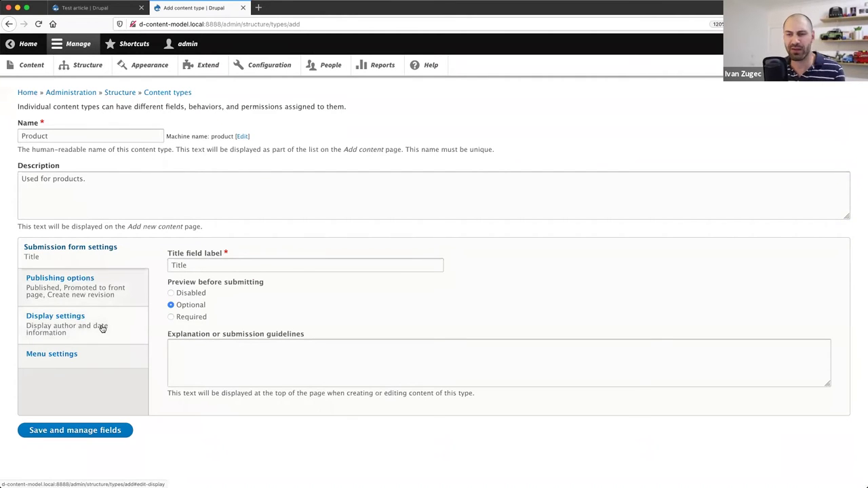
left_click(202, 295)
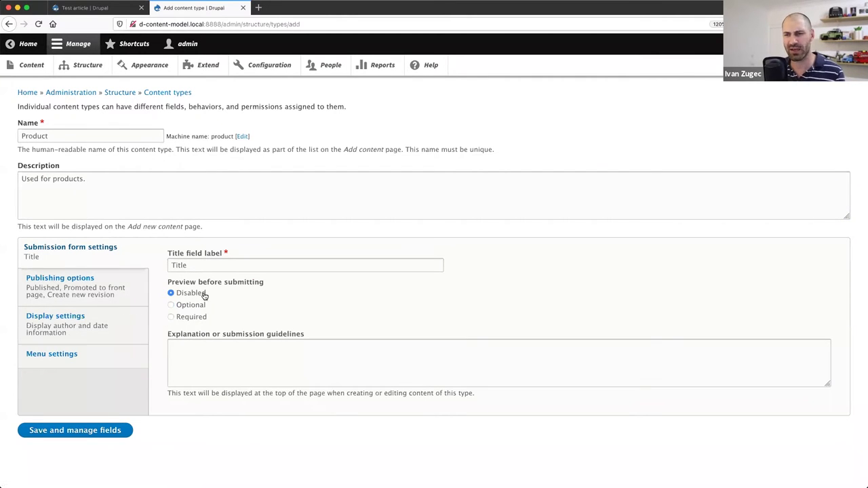
left_click(115, 294)
left_click(205, 333)
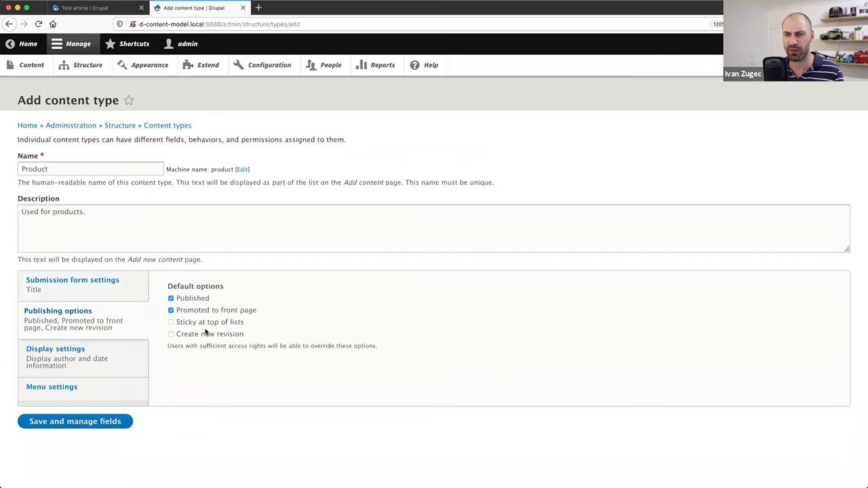
left_click(205, 310)
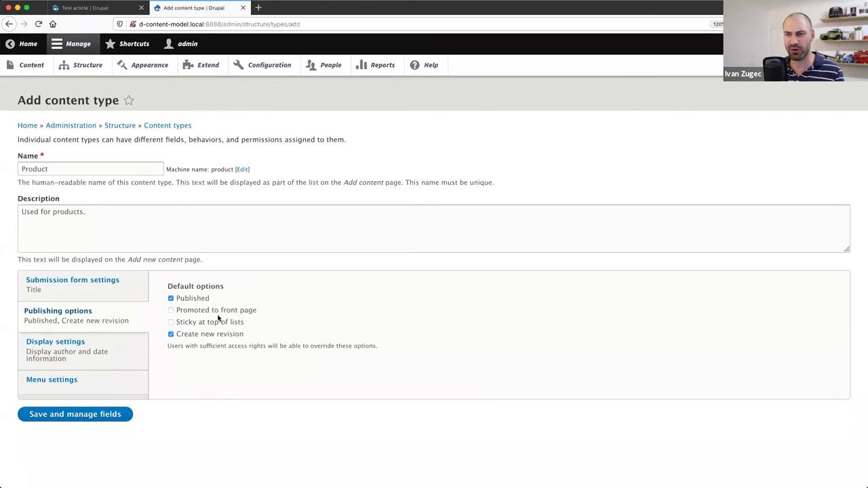
Step: Turn off author and date information, exclude the Main navigation menu, and save the Product content type to manage its fields
left_click(56, 342)
left_click(171, 287)
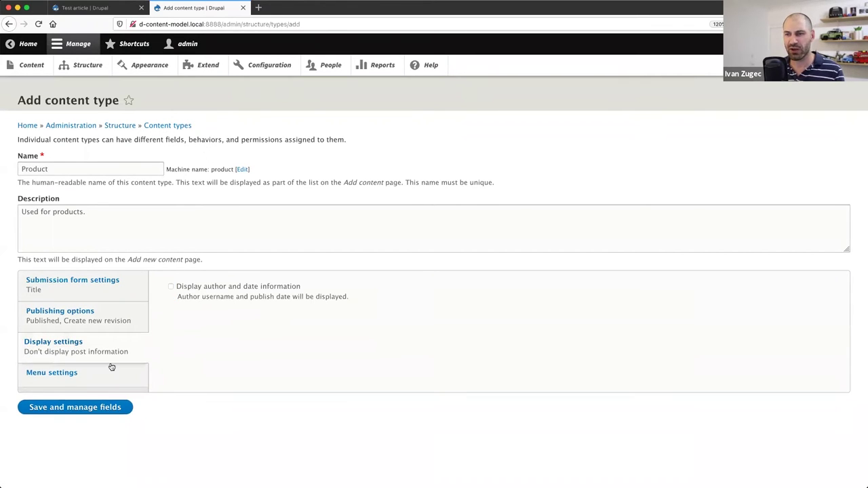
left_click(97, 373)
left_click(191, 323)
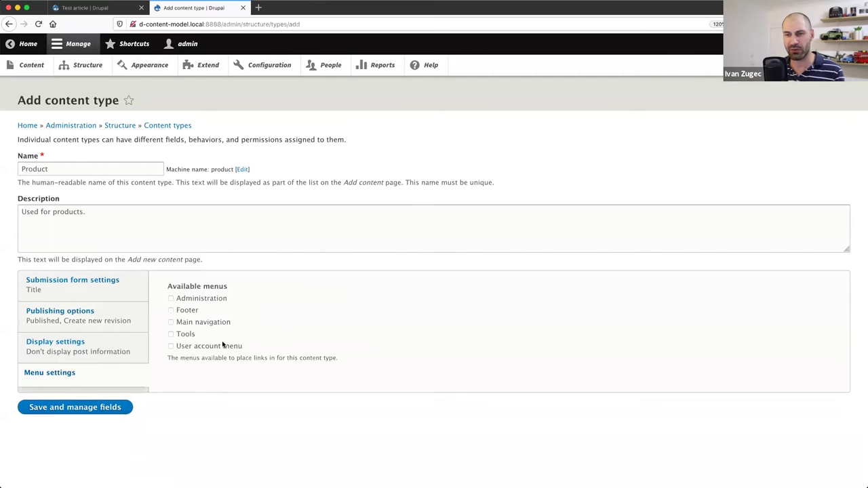
left_click(100, 408)
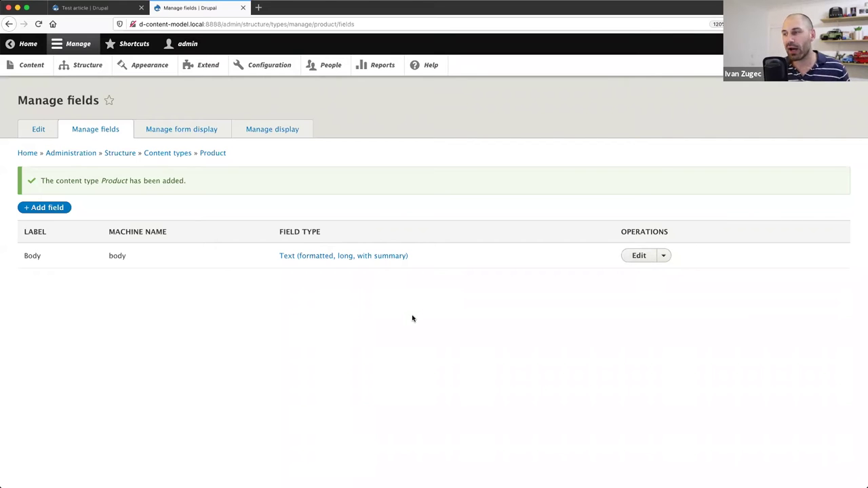
Step: Open the form for adding a field to Product and examine the available general, number, reference and text field types
left_click(665, 256)
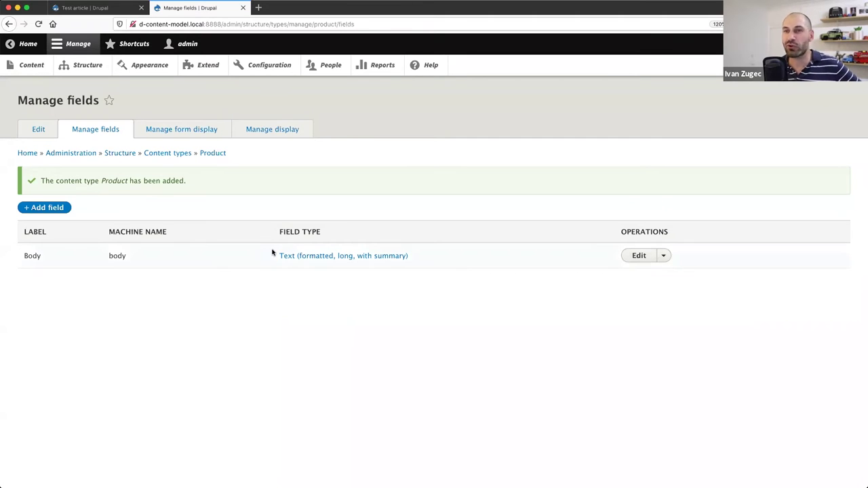
left_click(31, 208)
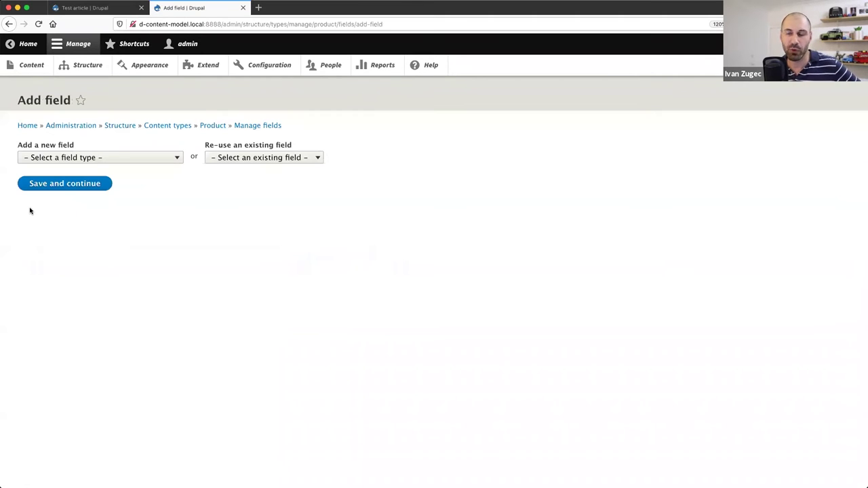
left_click(170, 164)
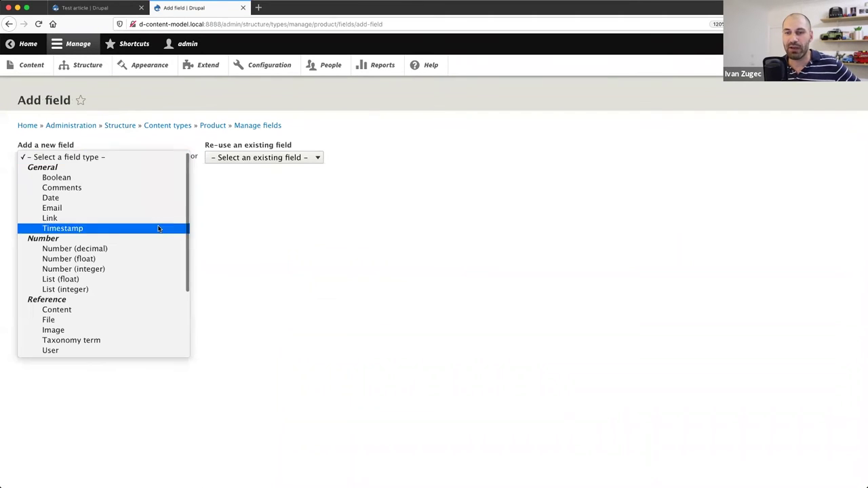
scroll(158, 229, "down", 3)
scroll(158, 229, "up", 3)
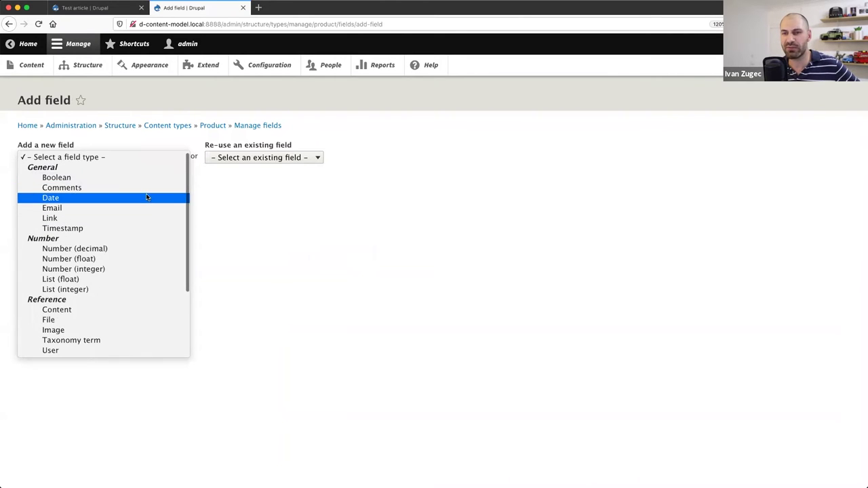
scroll(146, 197, "down", 2)
scroll(145, 201, "down", 1)
scroll(140, 204, "up", 3)
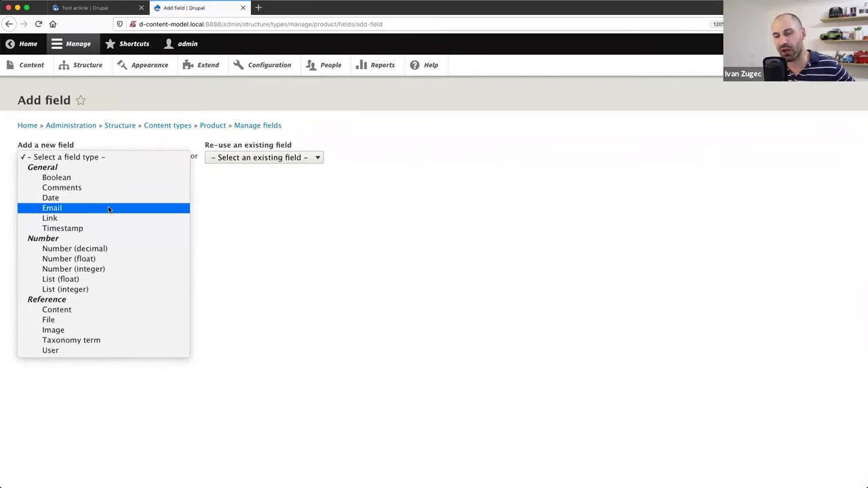
Step: Choose Text (plain, long) as the new field's type and label the field Product summary
scroll(108, 209, "down", 3)
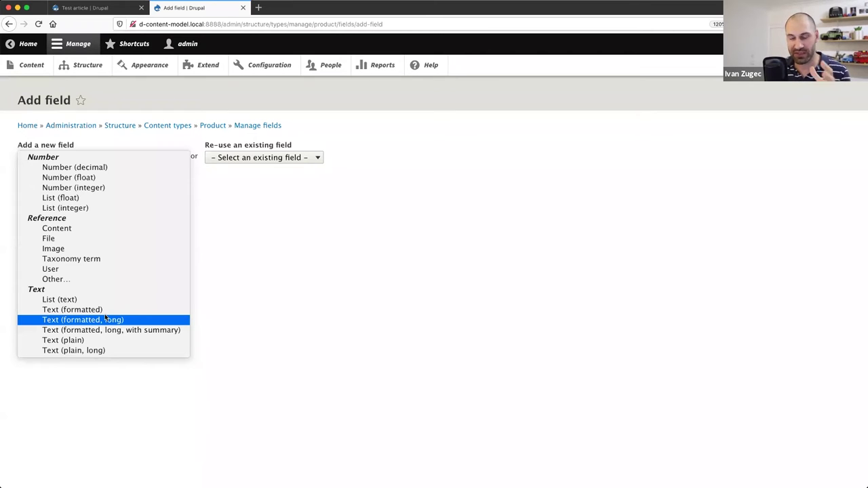
left_click(109, 351)
left_click(60, 191)
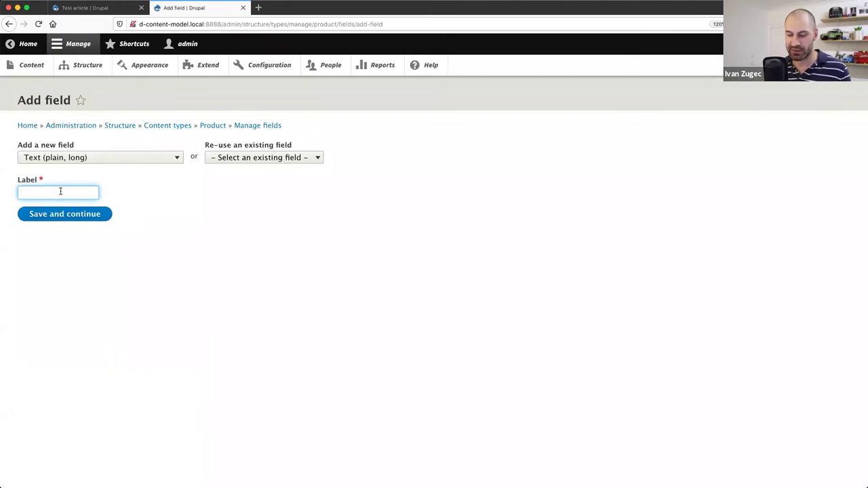
type("Pr")
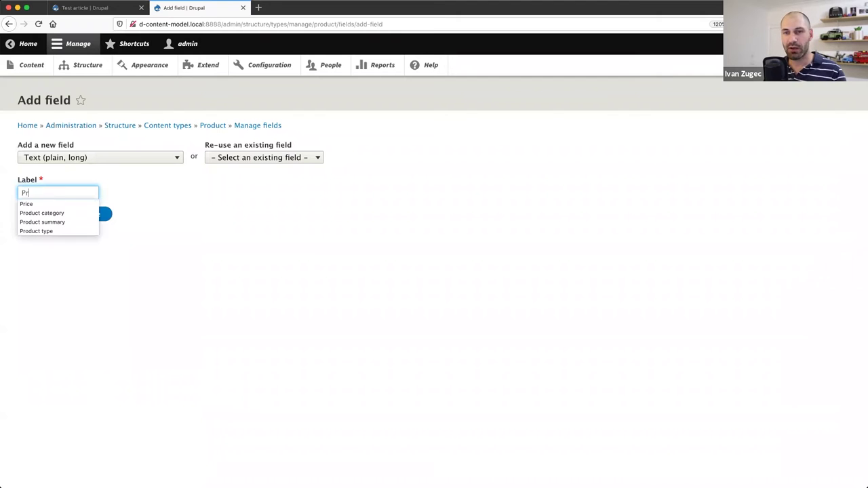
type("oduct summary")
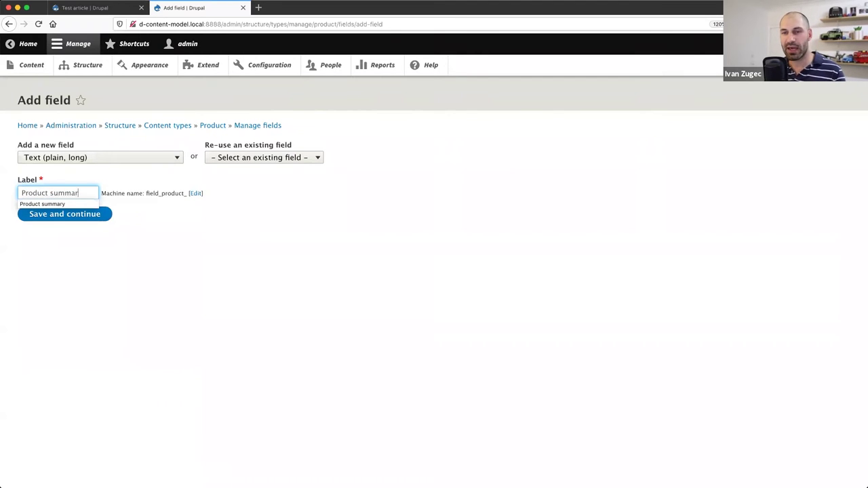
left_click(228, 239)
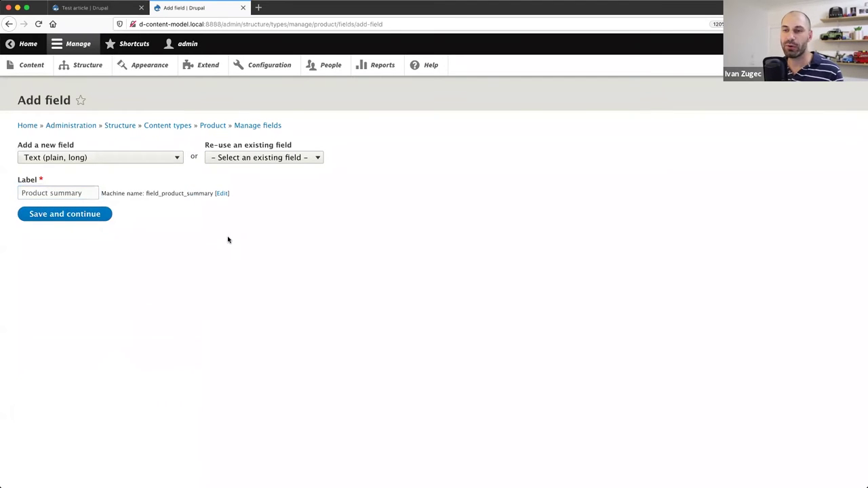
Step: Open the Product summary field's machine-readable name for editing and compare it with the label
left_click(223, 194)
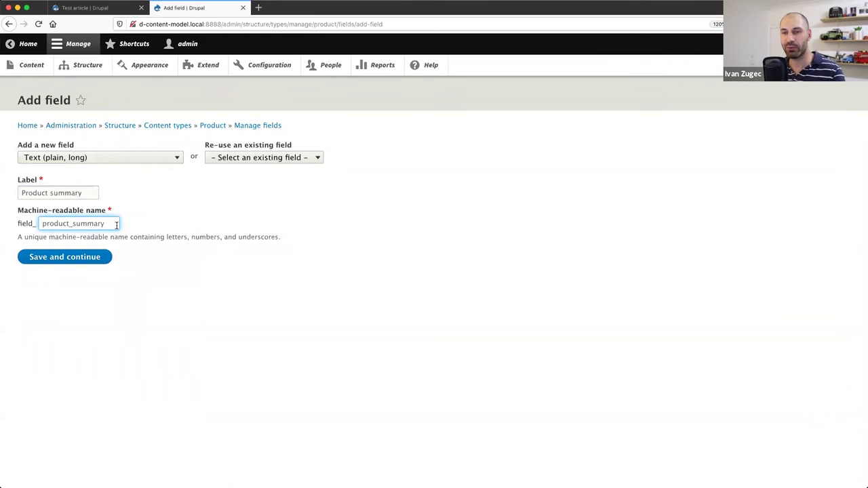
double_click(73, 222)
left_click(160, 218)
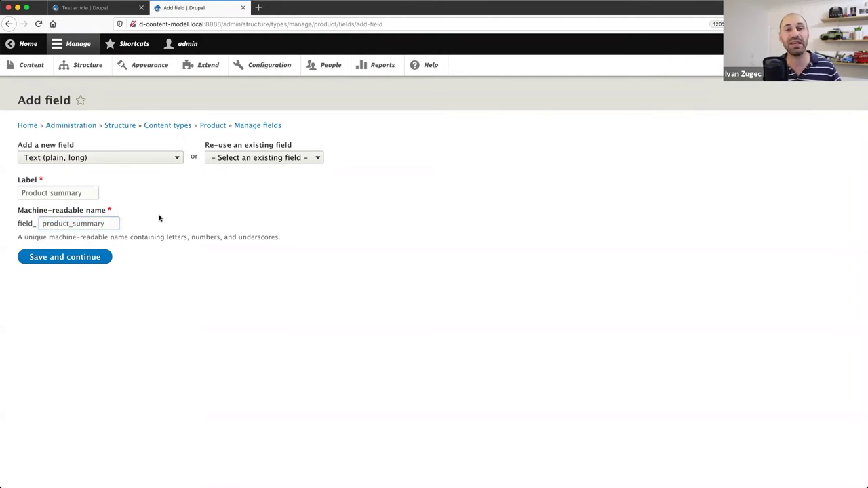
left_click(91, 194)
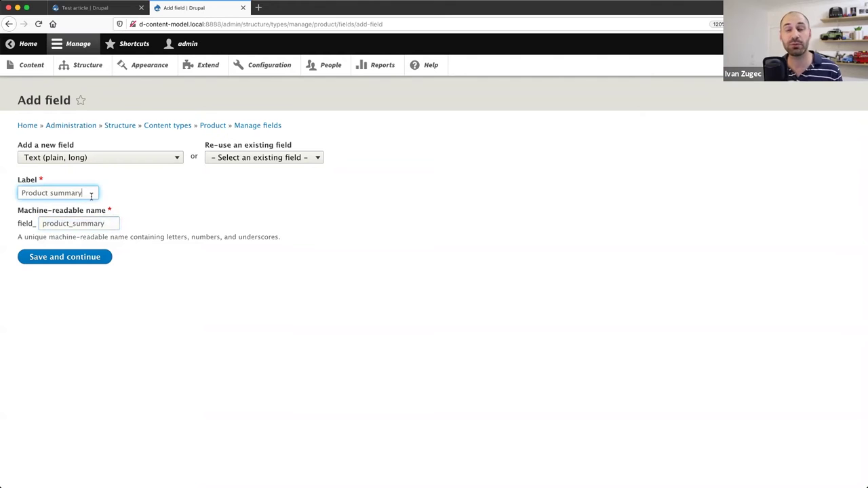
left_click(108, 223)
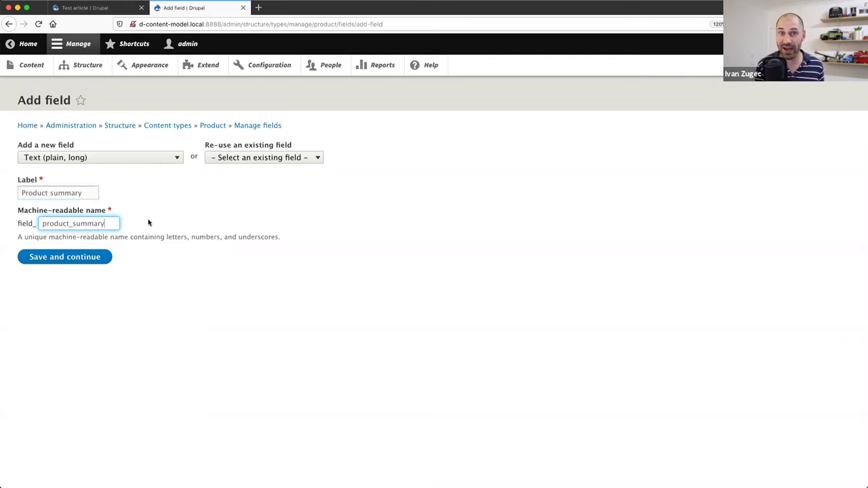
left_click(58, 224)
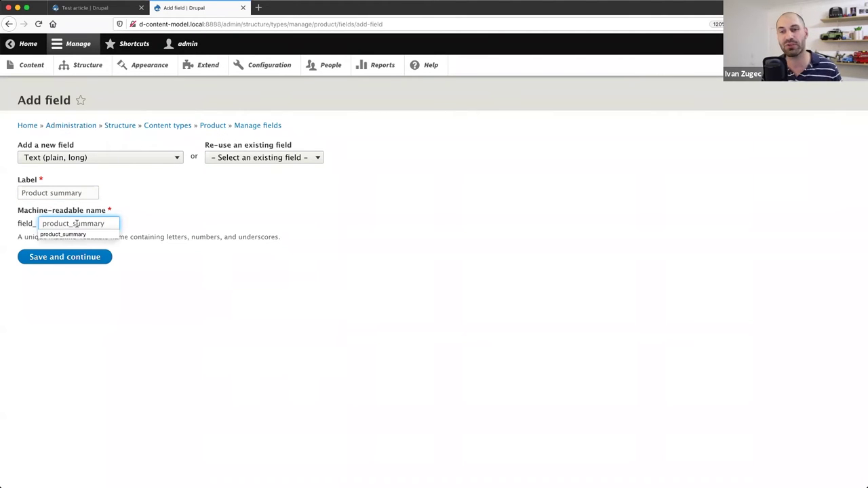
double_click(59, 224)
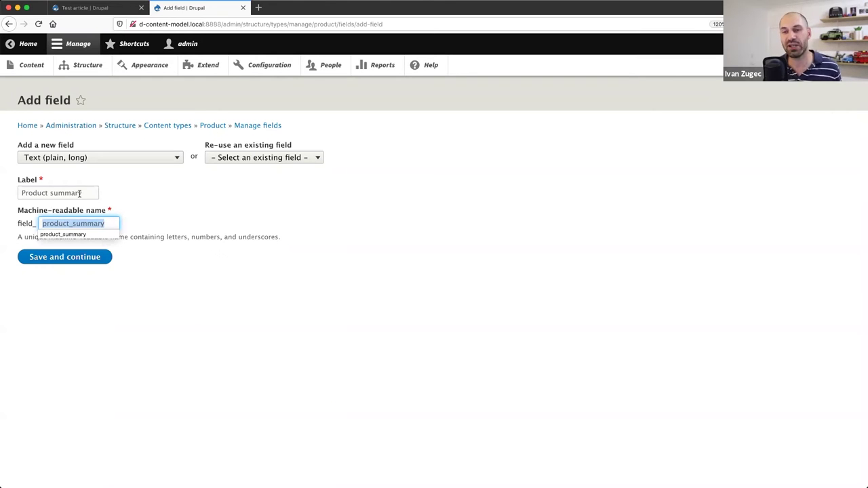
left_click_drag(85, 193, 20, 192)
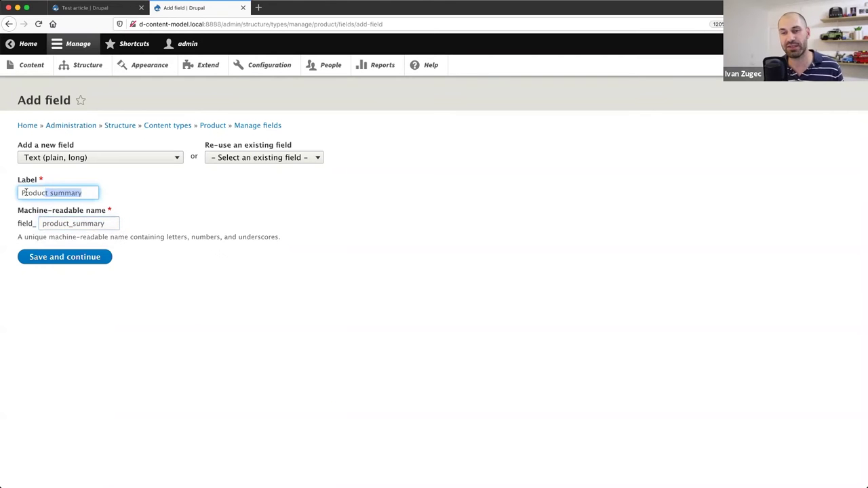
left_click(68, 223)
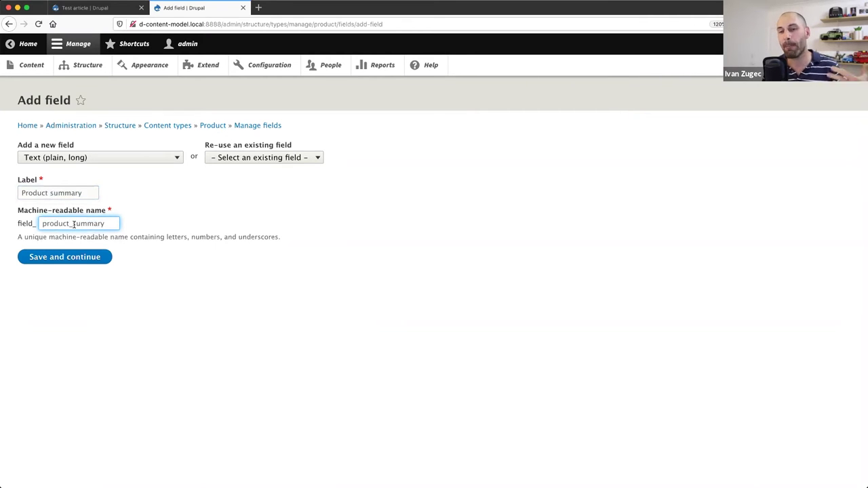
Step: Create the Product summary field with one allowed value, leave its help text and default value blank, and save its settings
left_click(92, 259)
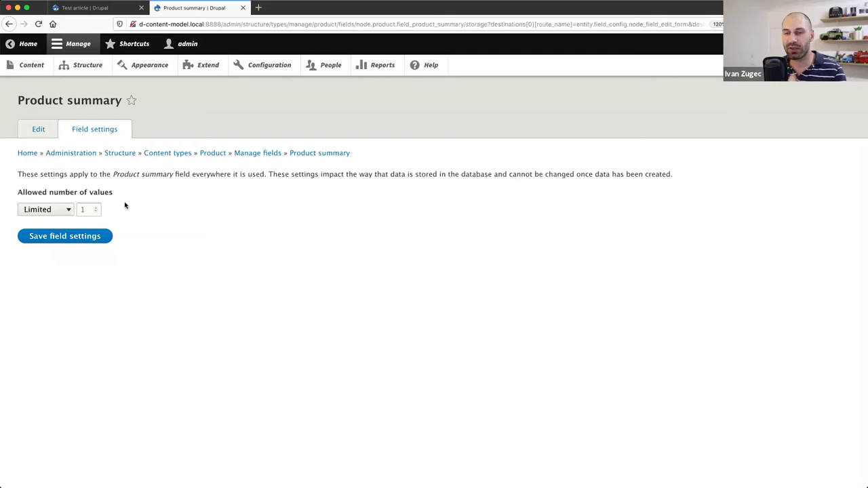
left_click(77, 238)
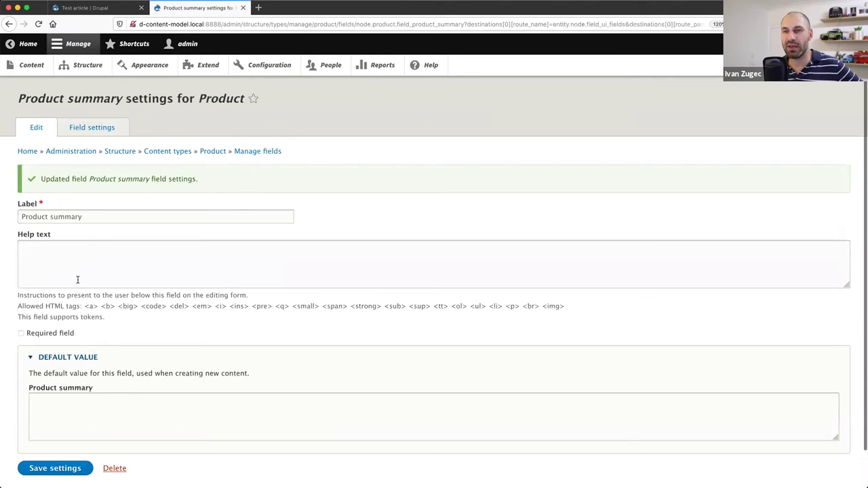
left_click(95, 276)
scroll(95, 277, "down", 1)
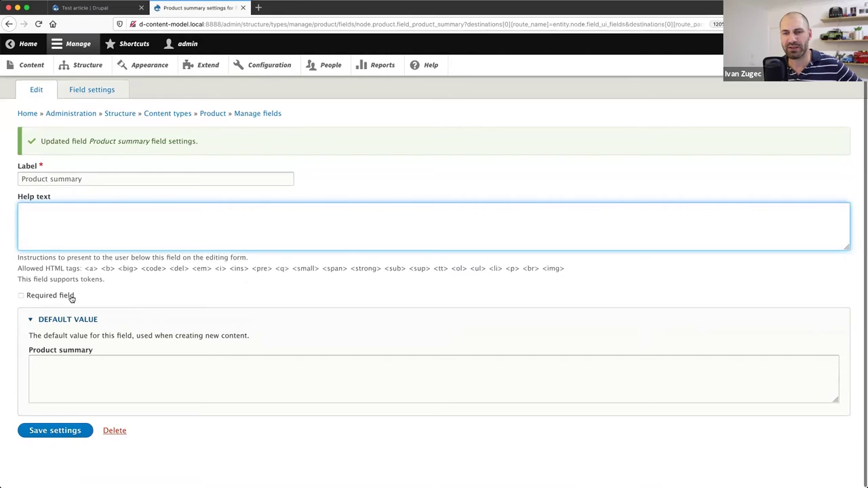
left_click(160, 331)
left_click(74, 370)
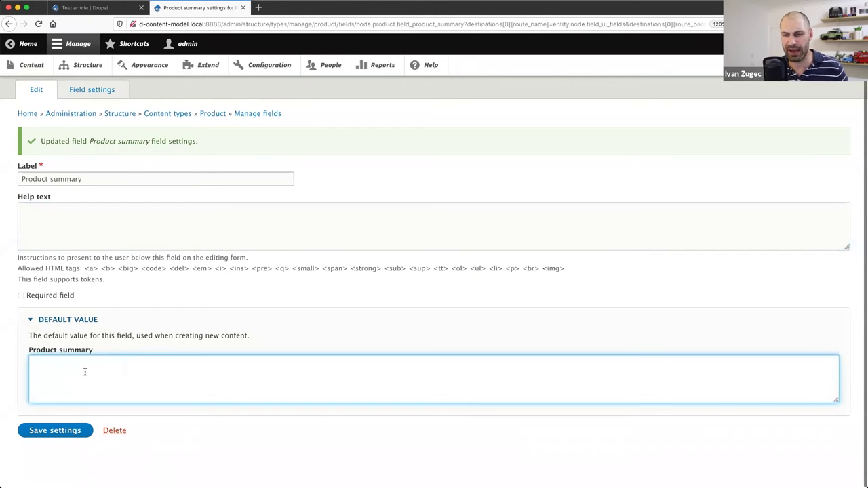
left_click(38, 434)
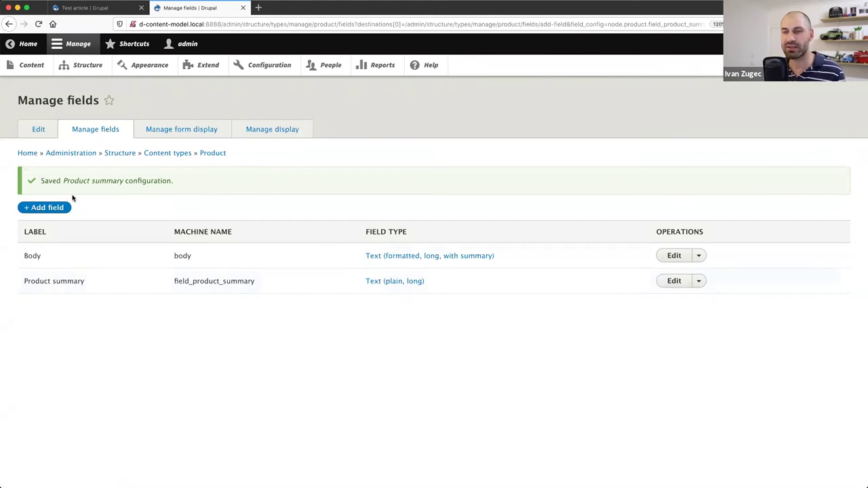
Step: Add a Number (float) field labelled Price to Product and save its field settings with one allowed value
left_click(53, 207)
left_click(84, 160)
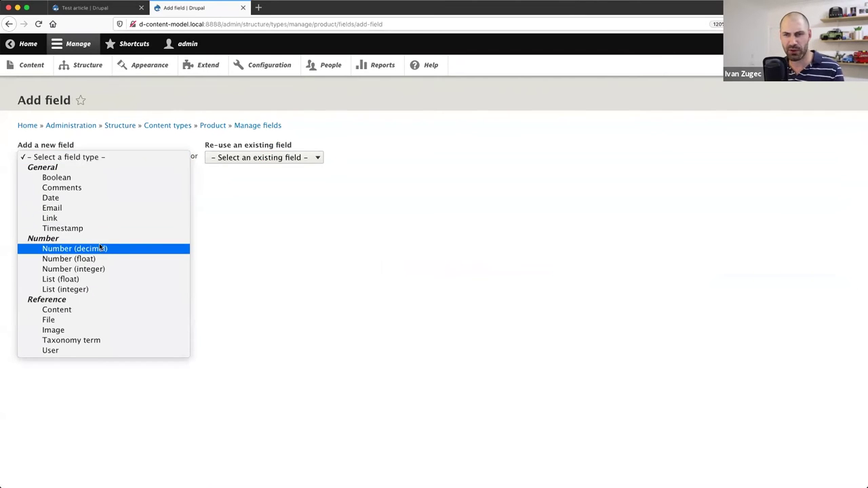
scroll(95, 248, "down", 2)
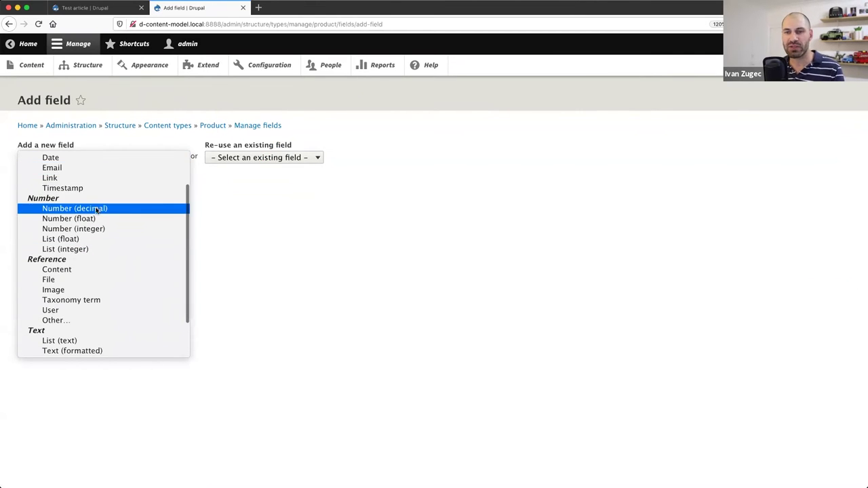
scroll(108, 163, "up", 2)
left_click(112, 259)
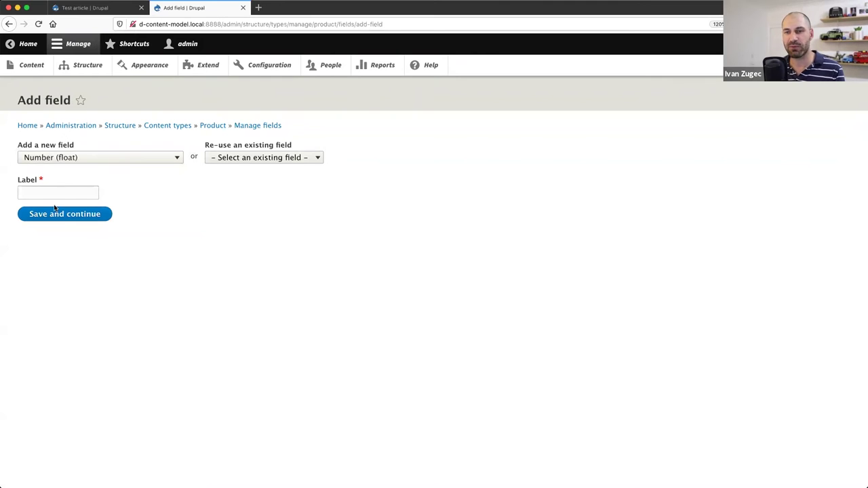
left_click(57, 193)
type("Price")
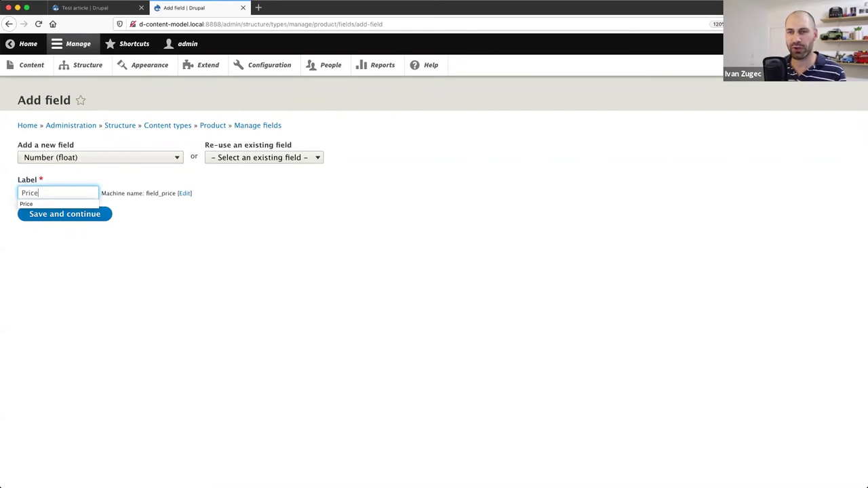
left_click(82, 219)
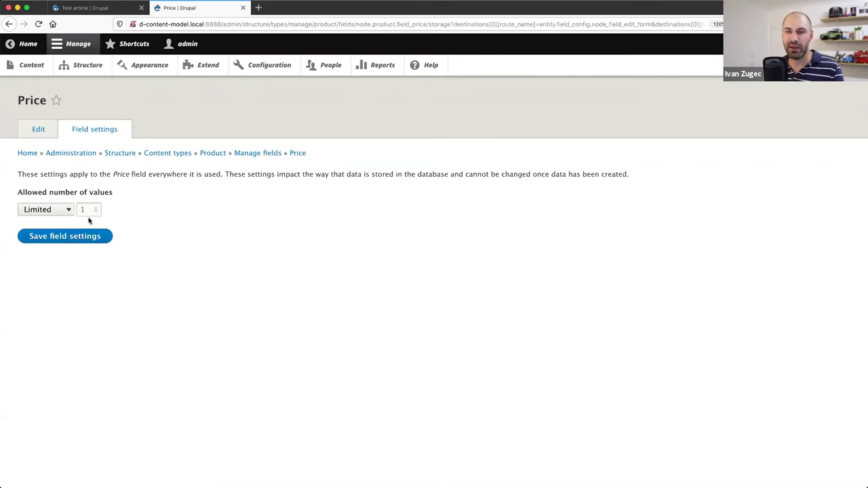
left_click(82, 236)
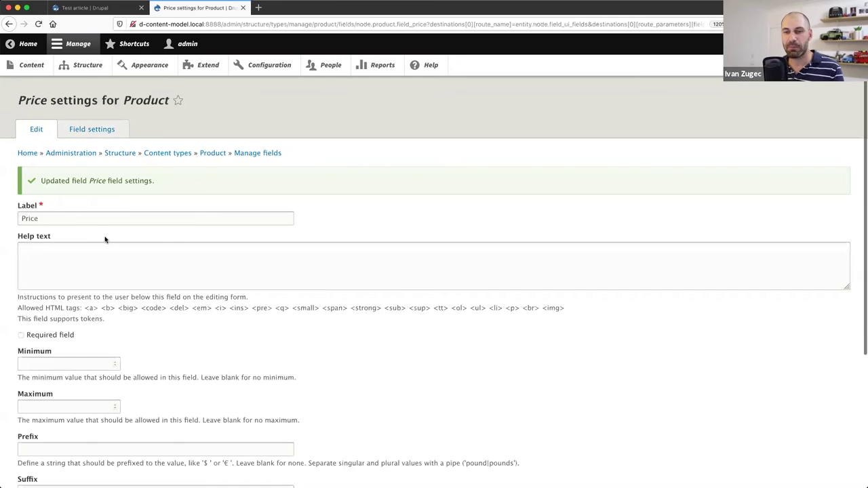
Step: Set the Price field's prefix to $ and suffix to AUD, leave minimum and maximum blank, and save the settings
scroll(232, 216, "down", 3)
scroll(232, 216, "down", 2)
left_click(39, 220)
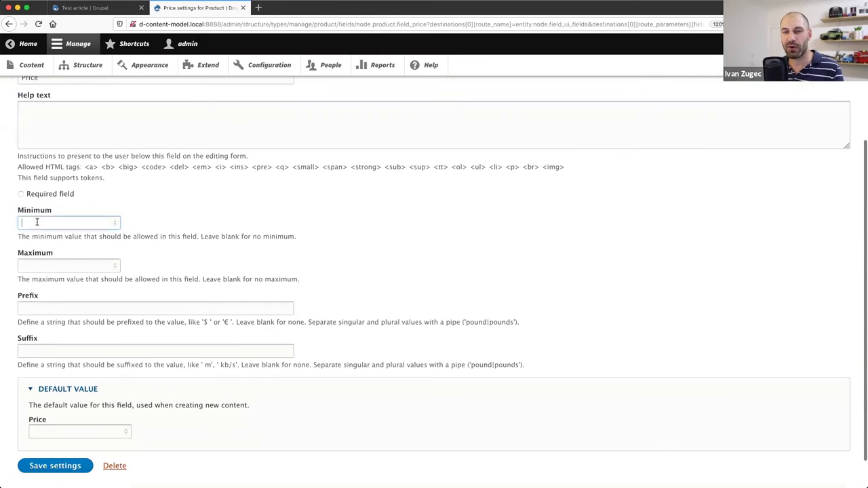
left_click(64, 267)
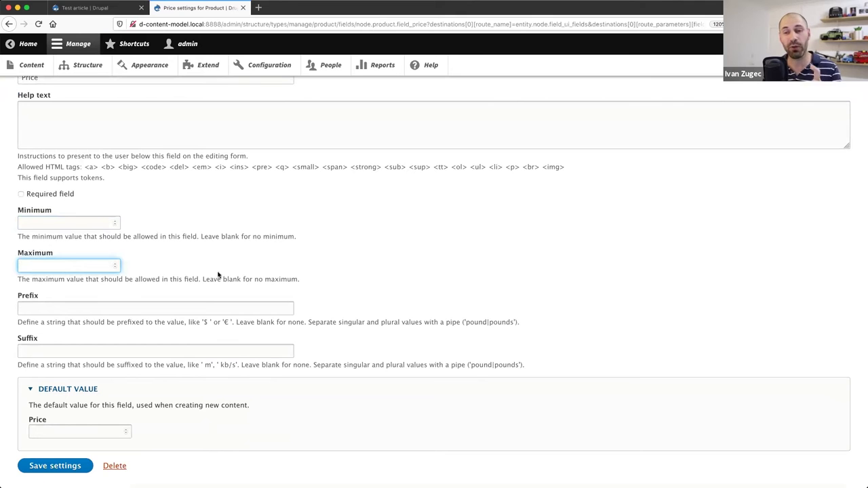
scroll(220, 274, "up", 1)
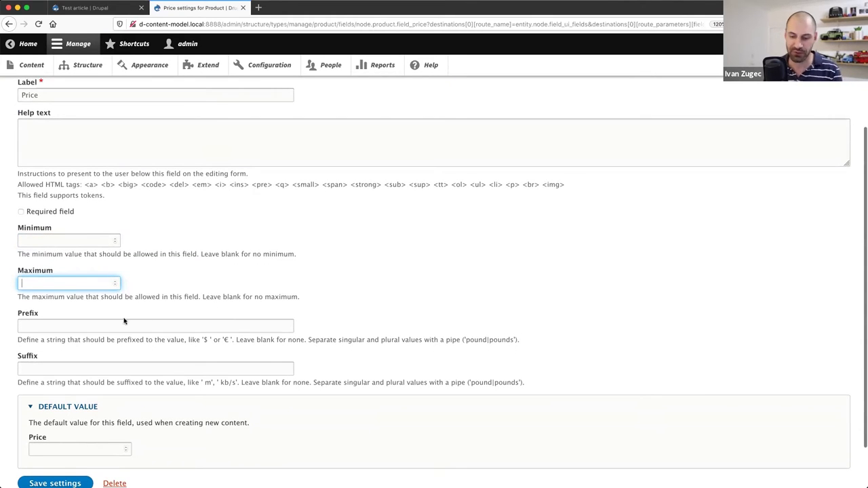
left_click(77, 324)
type("$")
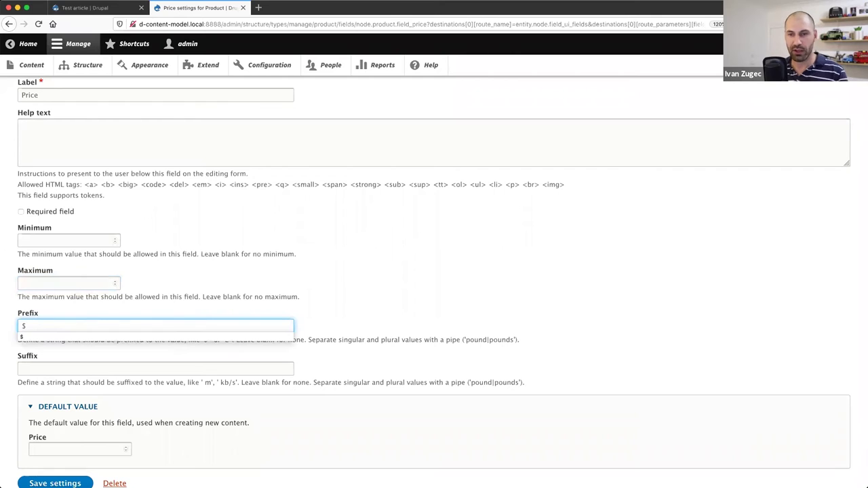
left_click(71, 369)
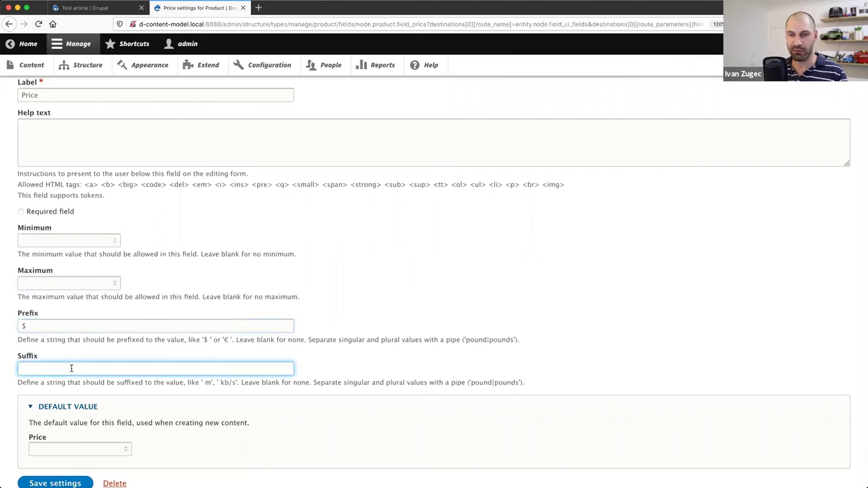
key("Down")
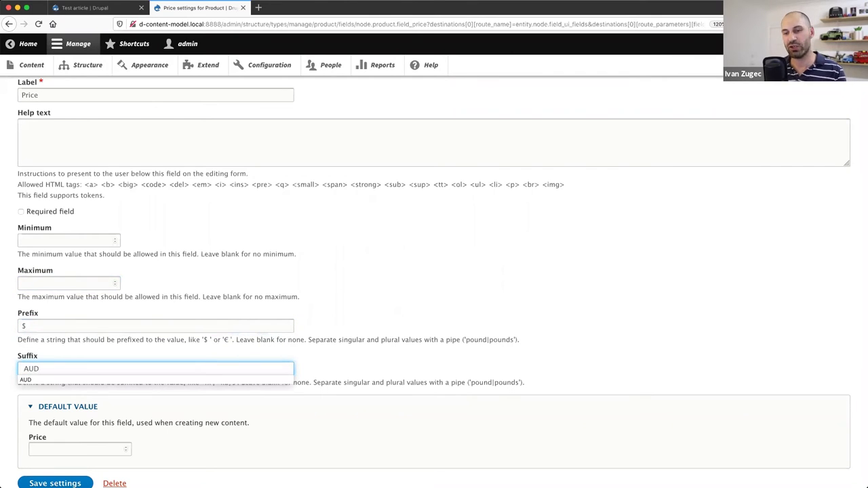
key("Return")
left_click(375, 368)
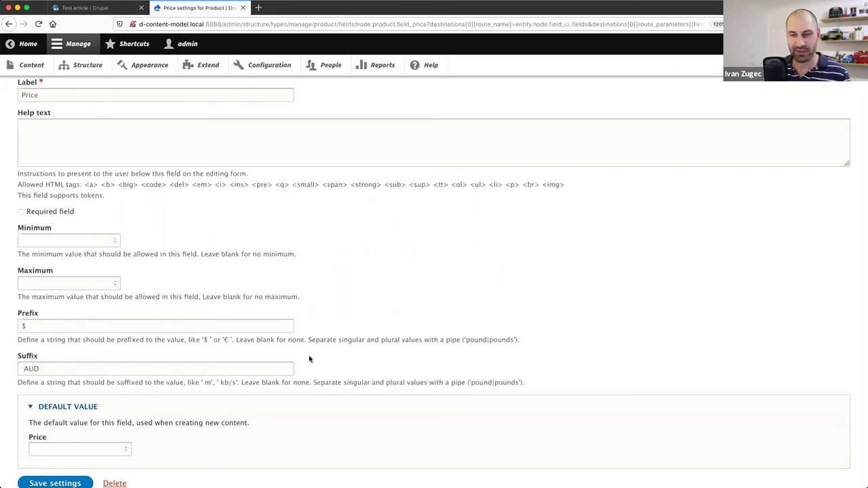
scroll(180, 413, "down", 2)
left_click(47, 433)
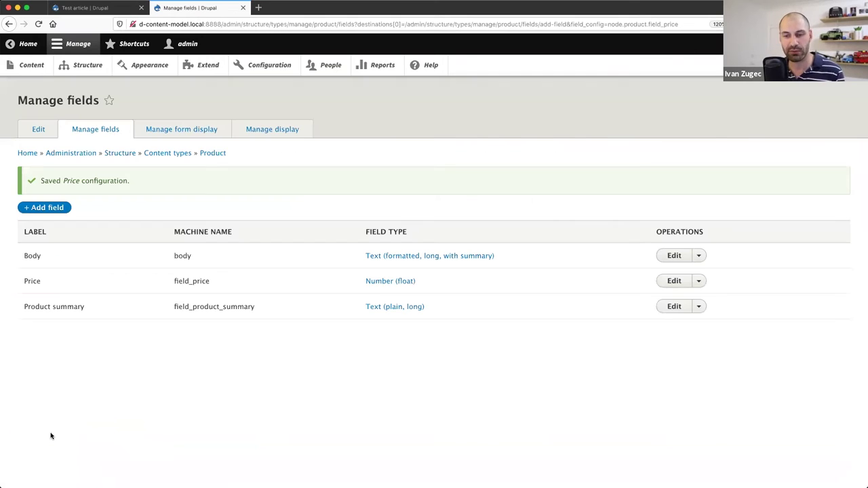
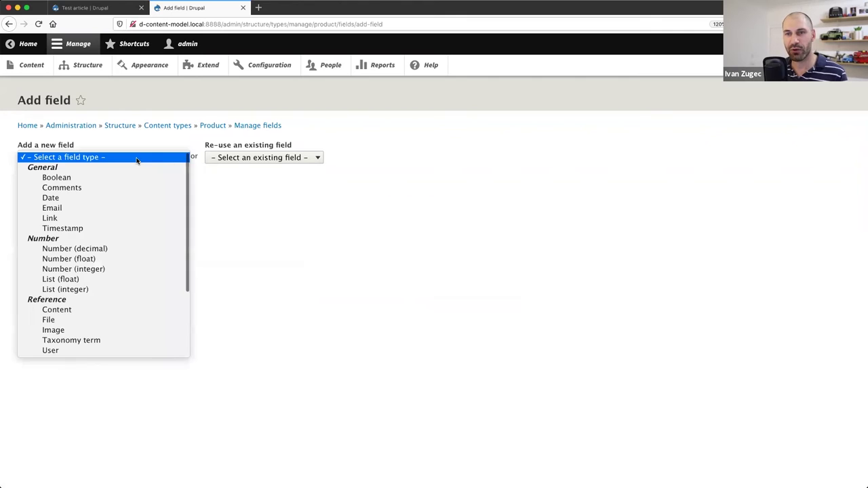
Step: Add a List (text) field labelled Product type to Product and continue to its field settings
scroll(128, 242, "down", 3)
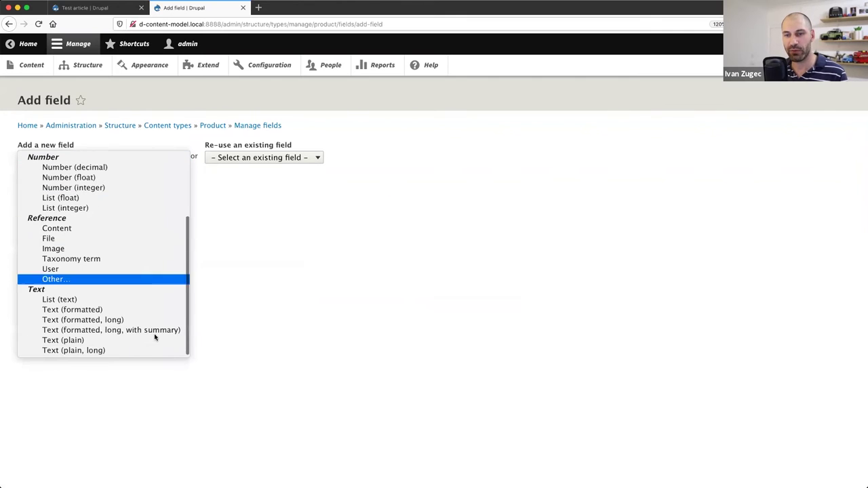
left_click(72, 304)
left_click(58, 190)
type("Product type")
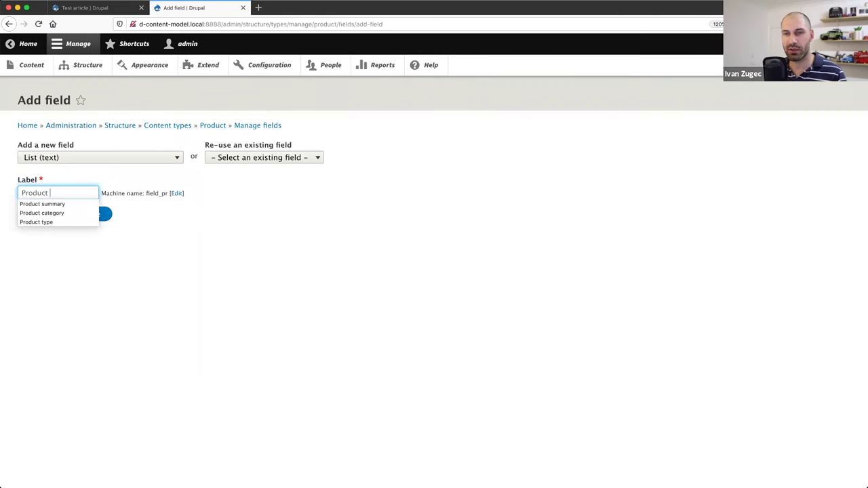
left_click(62, 214)
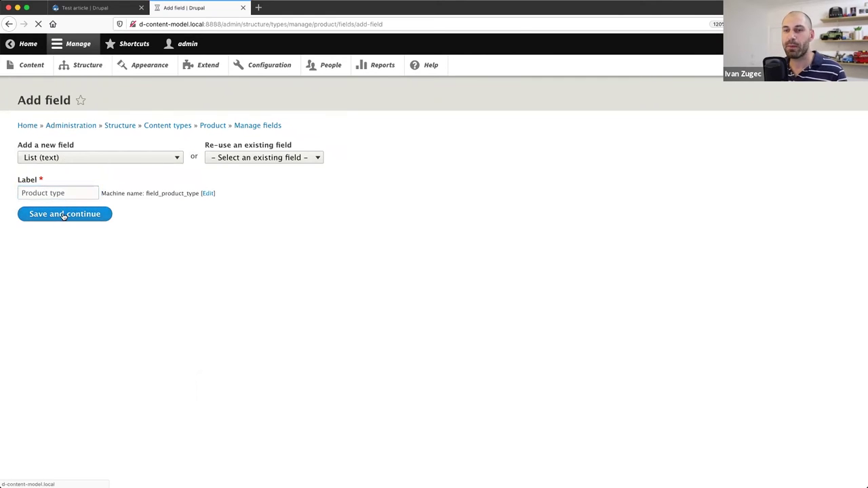
Step: Fill the Product type allowed values list with course|Course, downloadable|Downloadable and physical|Physical, one per line
left_click_drag(101, 194, 17, 191)
left_click(88, 213)
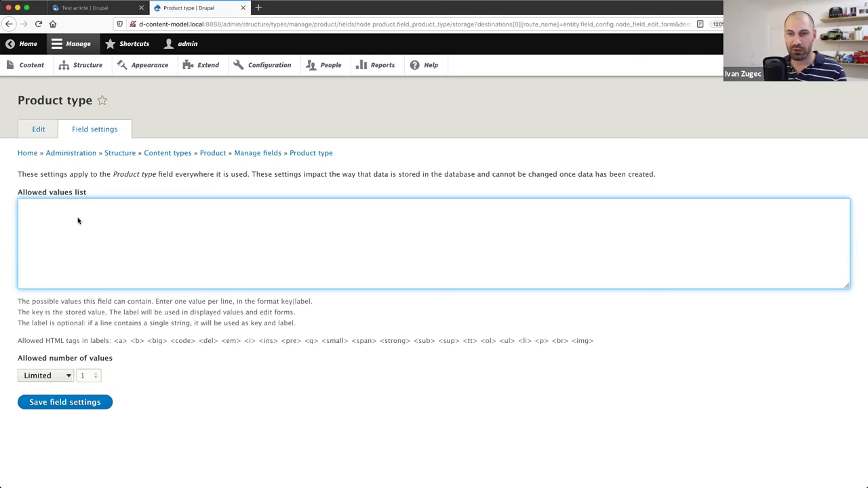
key("super+Tab")
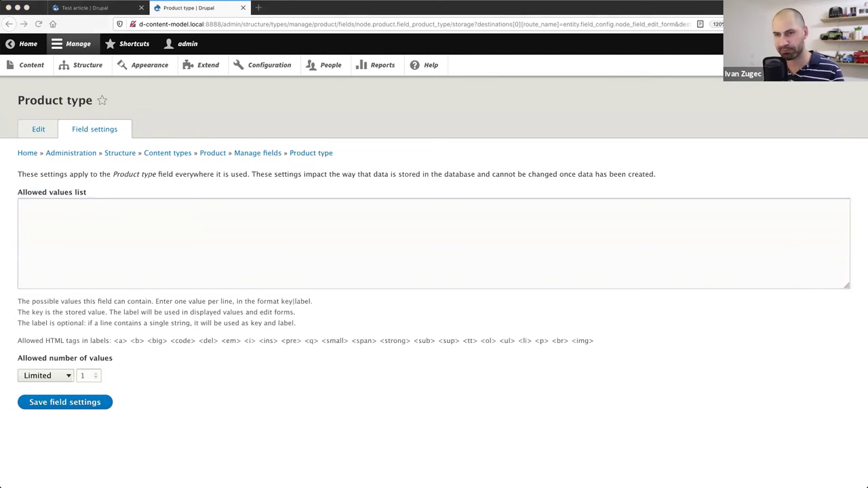
left_click(274, 237)
type("course|Course downloadable|Downloadable physical|Physical")
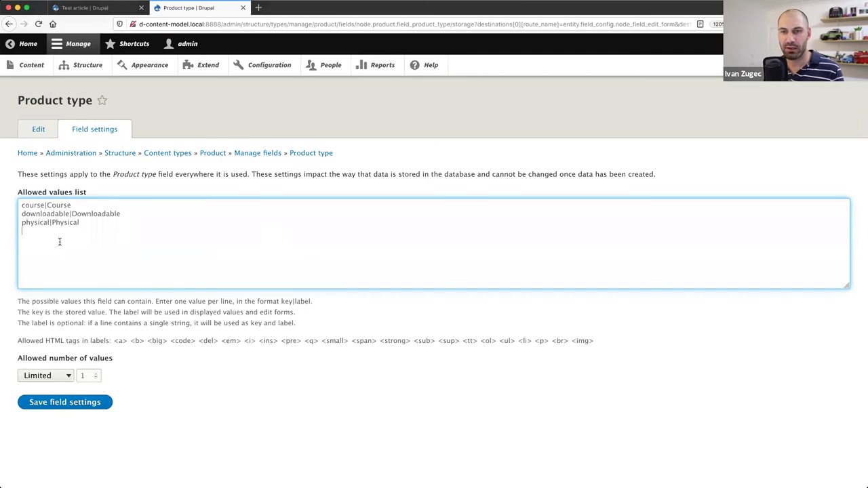
Step: Compare the stored key, the pipe separator and the label of the course entry in the allowed values list
double_click(32, 205)
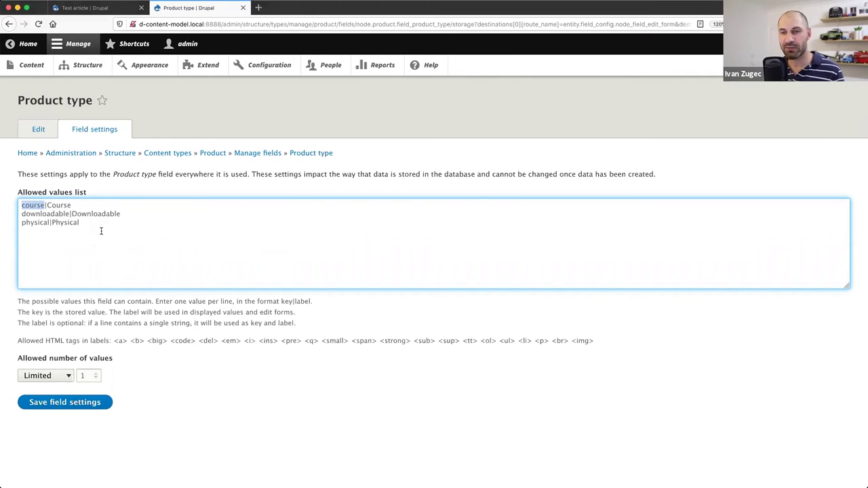
left_click(46, 204)
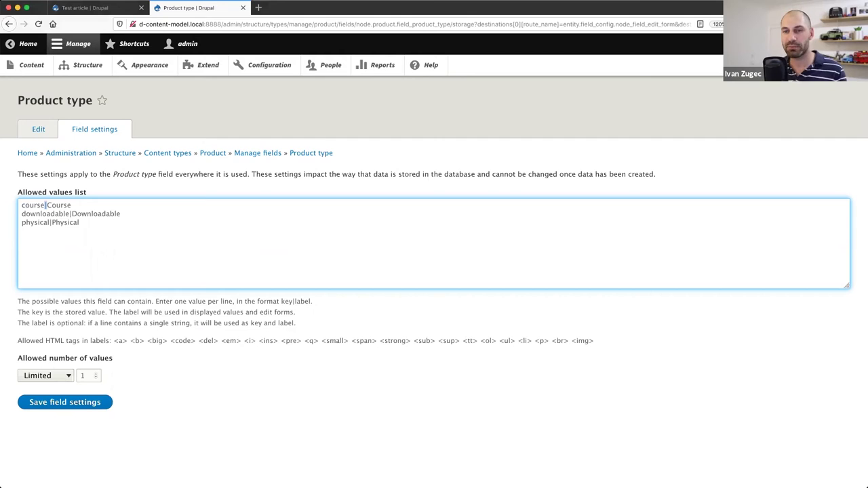
key("shift+Right")
key("shift+Right")
key("shift+Right")
key("shift+Right")
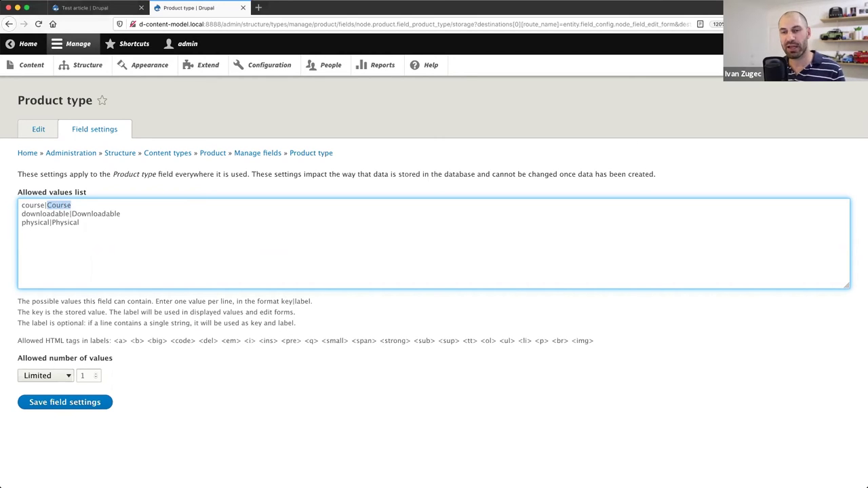
Step: Try removing |Course from the first allowed value so that the line holds only the string course
key("Left")
key("Left")
key("shift+Right")
key("shift+Right")
key("shift+Right")
key("shift+Right")
key("shift+Right")
key("shift+Right")
key("shift+Right")
key("BackSpace")
key("shift+Left")
key("shift+Left")
key("shift+Left")
key("shift+Left")
key("shift+Left")
key("shift+Left")
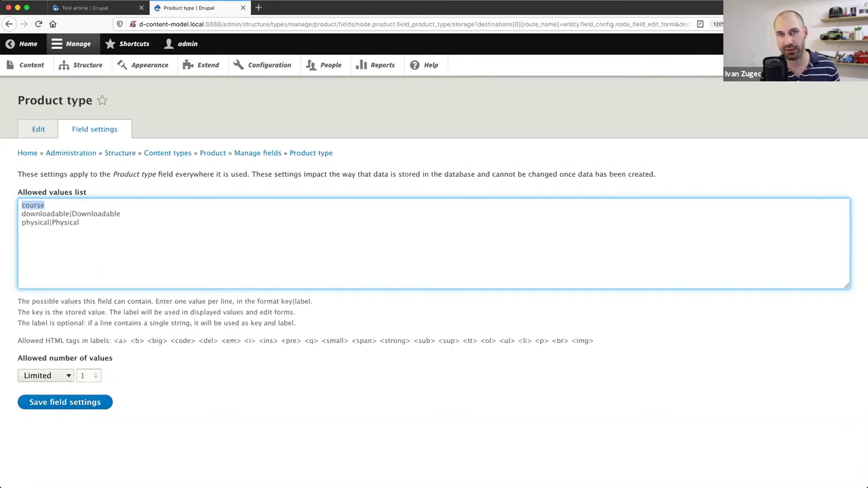
key("Right")
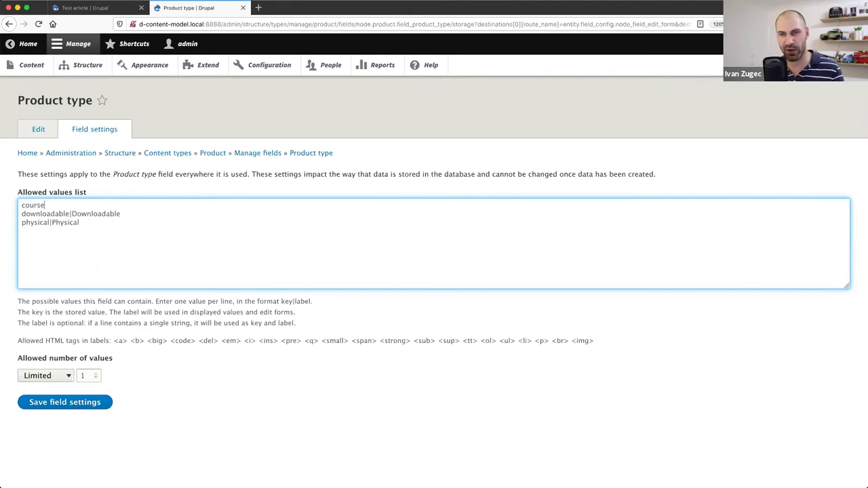
Step: Undo the removal of |Course from the first allowed value
key("super+z")
key("super+shift+z")
key("super+z")
key("Right")
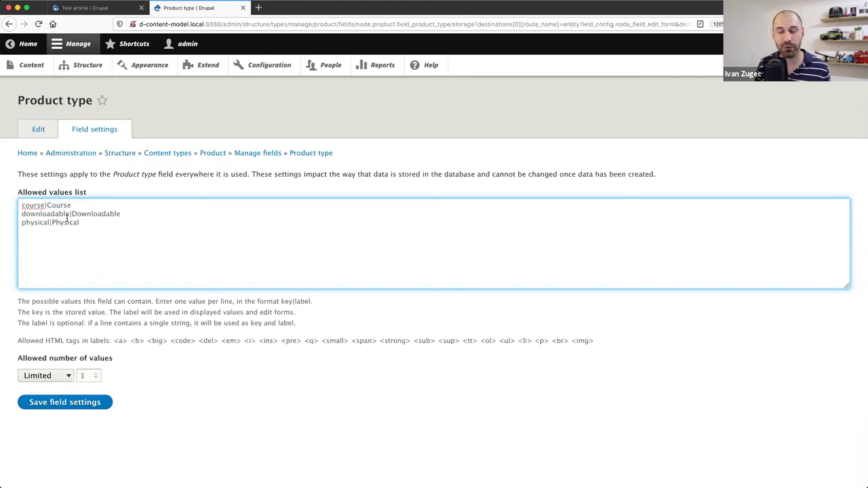
Step: Highlight the course entry's label and key in turn to review which is displayed and which is stored
left_click_drag(47, 205, 78, 205)
double_click(25, 205)
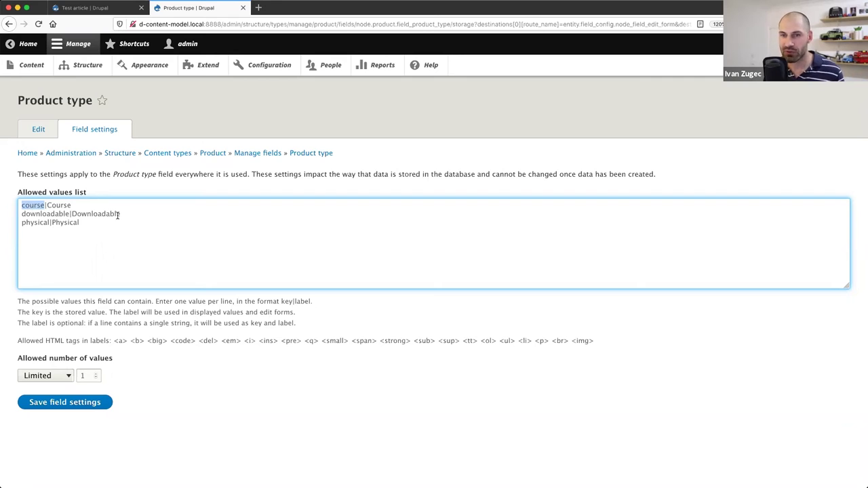
left_click(63, 205)
double_click(64, 205)
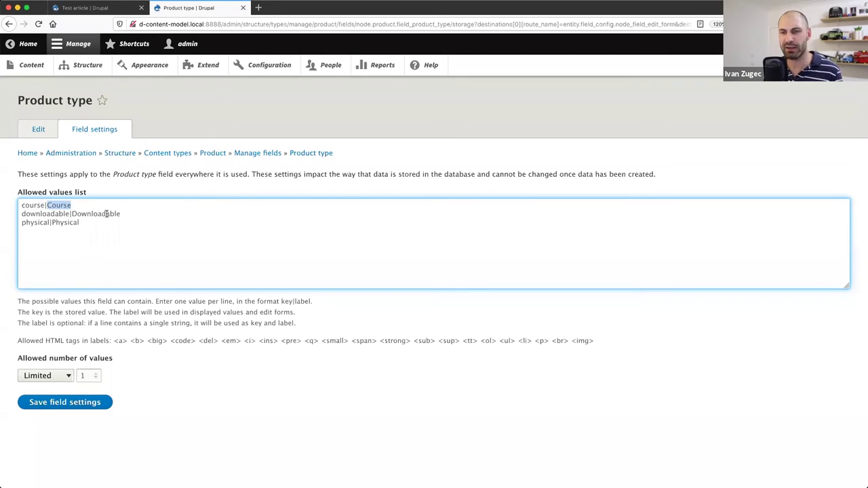
Step: Keep the Product type field's allowed number of values limited to 1 and save the field settings
left_click(53, 378)
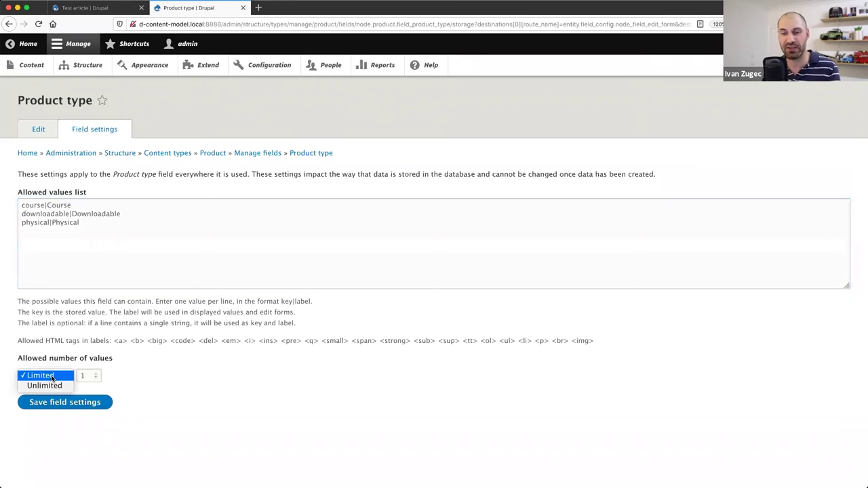
left_click(129, 377)
left_click(65, 403)
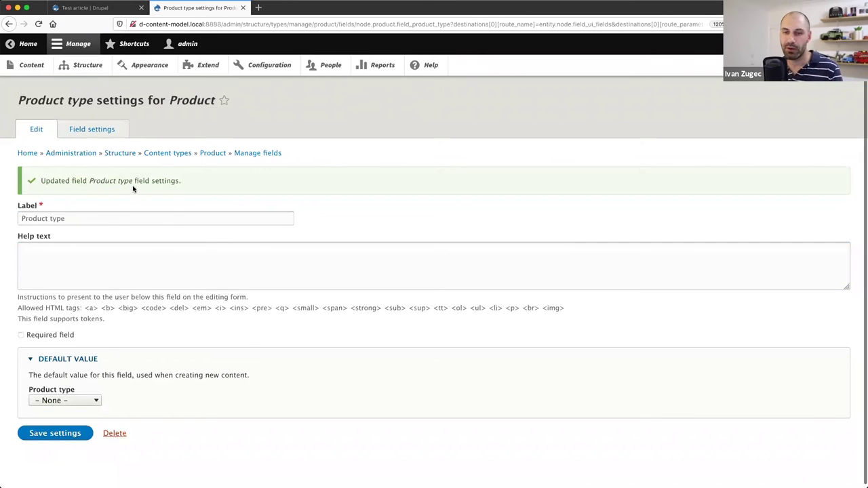
Step: Check the default value options for Product type, leave it at None and save the settings
left_click(86, 400)
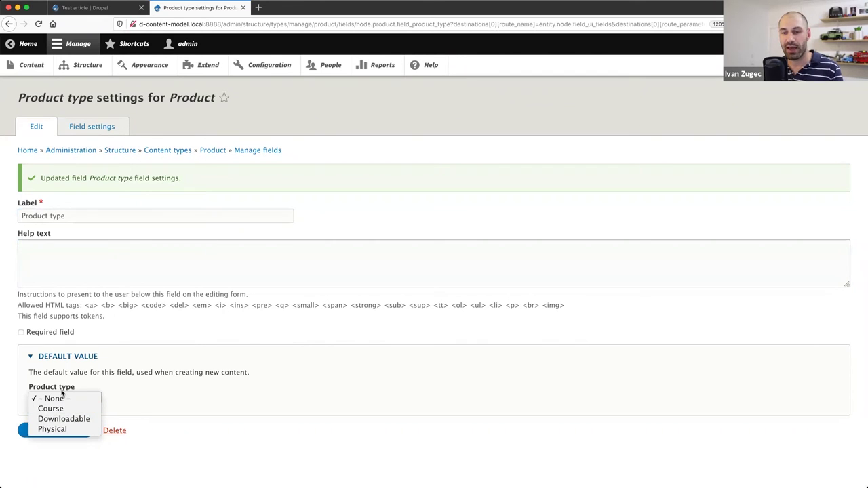
left_click(231, 462)
left_click(46, 438)
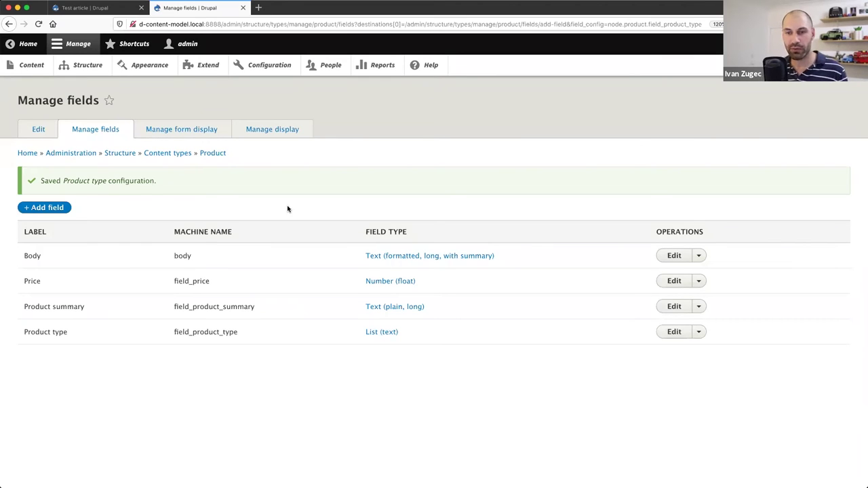
Step: Open the content list in a new browser tab and start a new Product titled Test product
left_click(32, 64, "super")
left_click(312, 10)
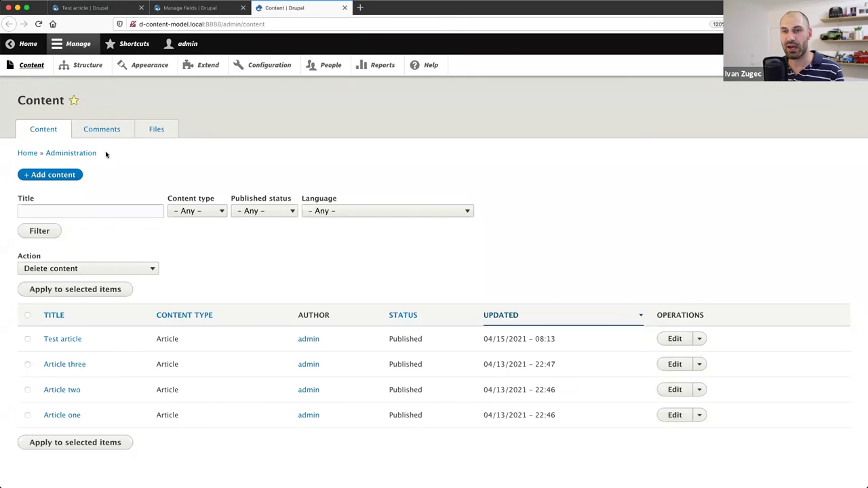
left_click(64, 175)
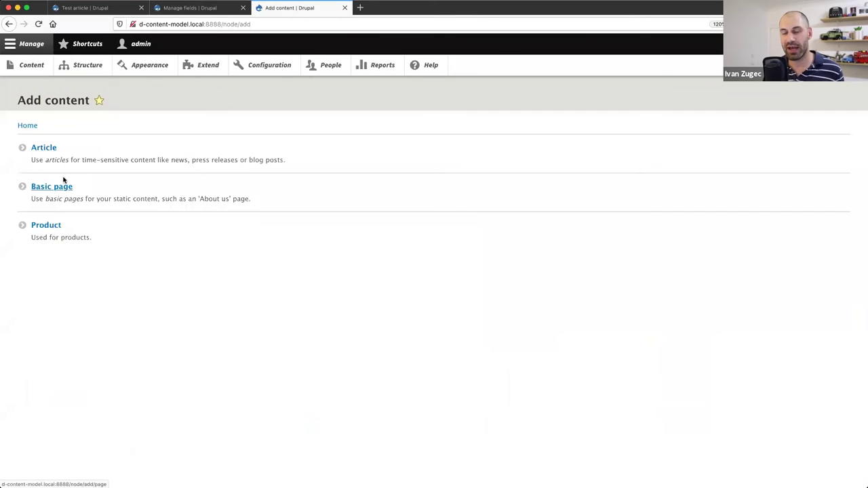
left_click(47, 227)
left_click(70, 159)
type("Test product")
Step: Fill the body with a first paragraph of placeholder text repeating asoteh snao neuo
key("Tab")
type("asoteh snao neuo")
key("super+a")
key("Right")
key("super+v")
key("super+v")
key("super+v")
key("super+v")
key("super+v")
key("super+v")
key("super+v")
key("super+v")
key("super+v")
key("super+v")
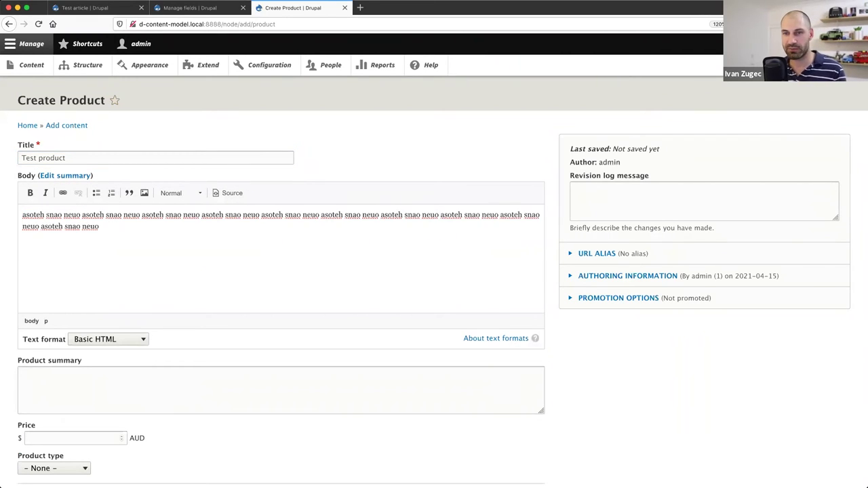
Step: Copy the body's placeholder paragraph and paste it several times below to form two more paragraphs
key("super+a")
key("super+c")
key("Right")
key("Return")
key("super+v")
key("super+v")
key("super+v")
key("Return")
key("super+v")
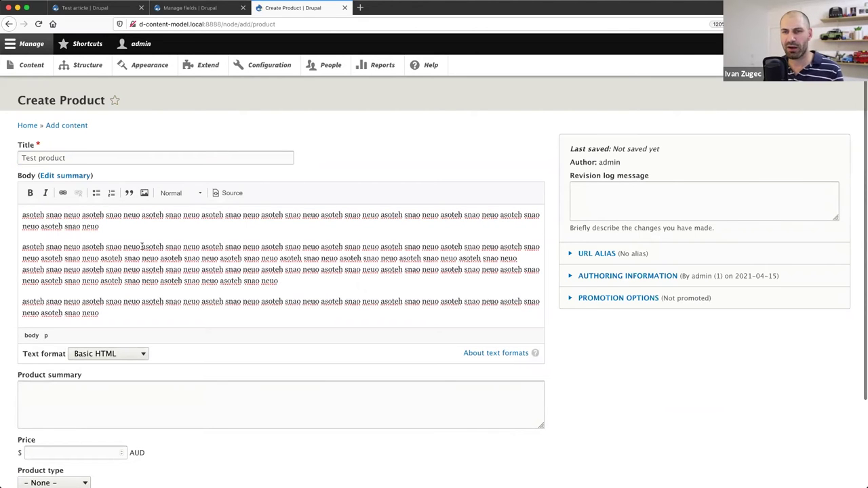
Step: Fill the product summary with placeholder text and put Product summary: in front of it
scroll(132, 247, "down", 3)
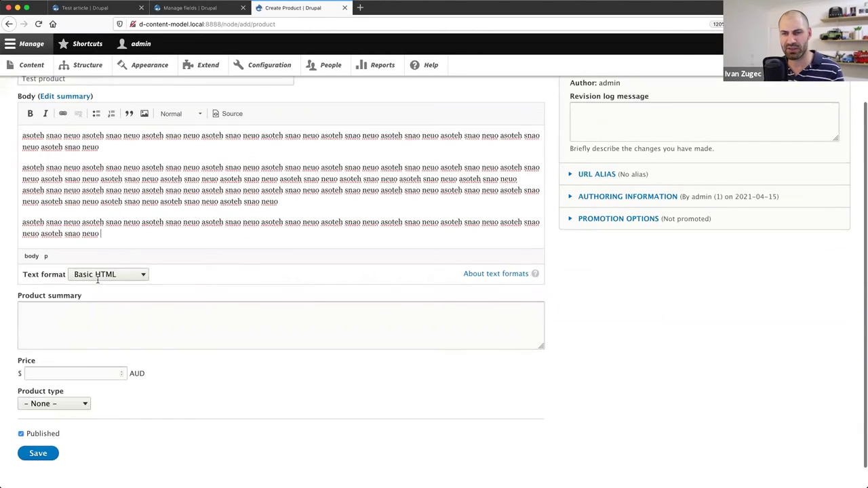
left_click(60, 325)
type("o theosnthosnthosenhtoasneht snathounathoeu notheunsht eus ne")
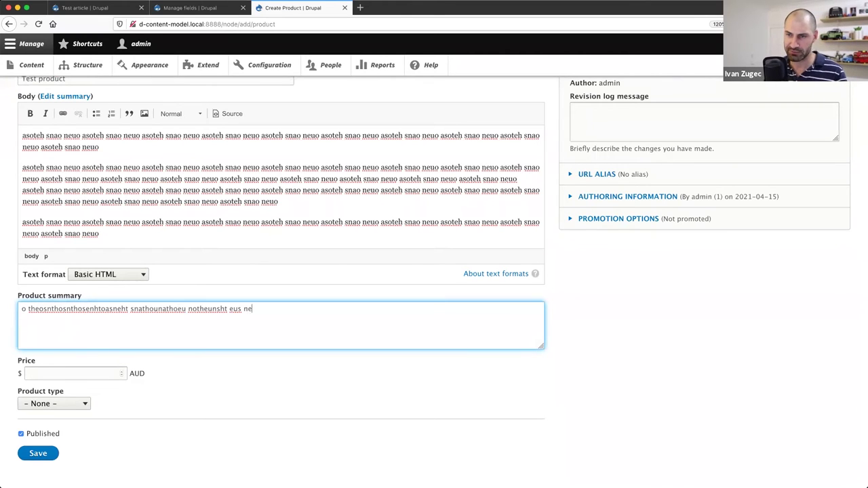
type("htsntuh  ntheunstu nuh")
left_click(22, 309)
type("Pp")
key("BackSpace")
type("roduct summary:")
Step: Set the price to 234 and the product type to Course, and save the product
left_click(68, 373)
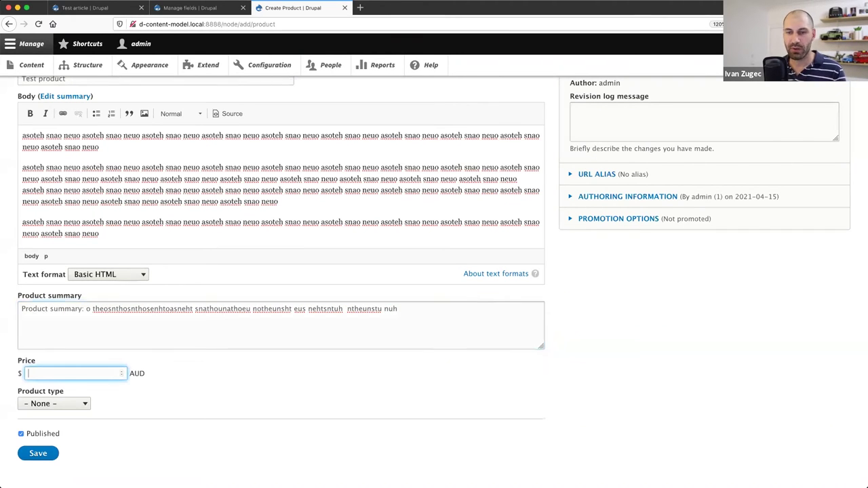
type("234")
left_click(61, 405)
left_click(61, 415)
left_click(40, 455)
Step: Review the title, product summary, price and product type on the saved Test product page
scroll(194, 417, "down", 3)
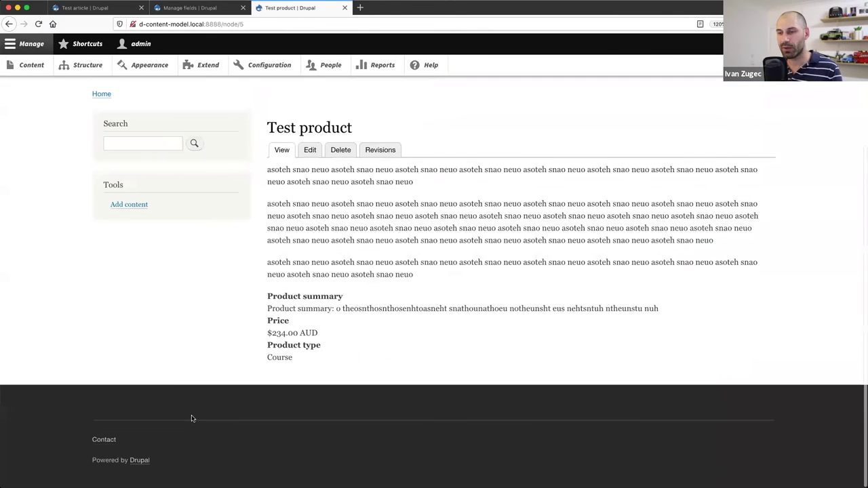
left_click_drag(262, 129, 359, 130)
left_click(346, 217)
left_click_drag(272, 307, 362, 309)
left_click(293, 325)
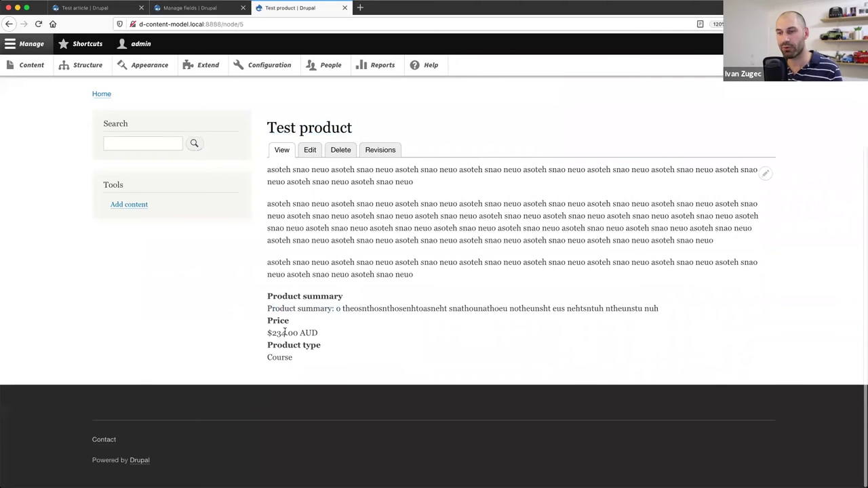
double_click(280, 358)
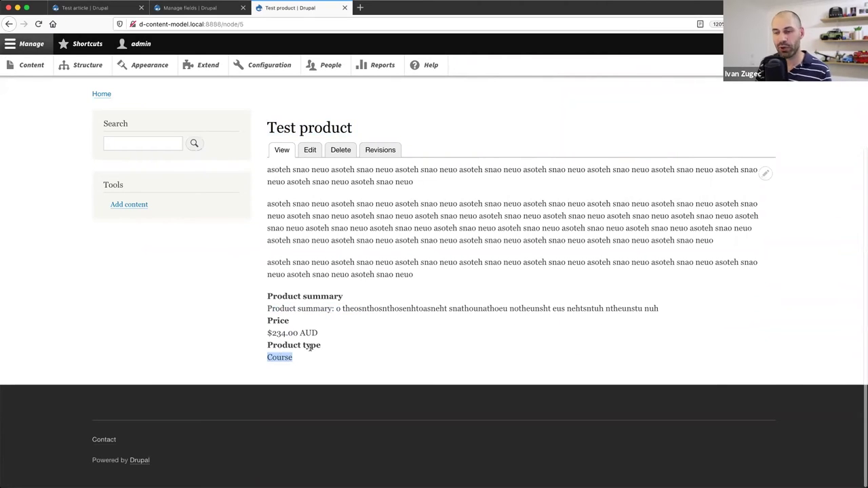
left_click(304, 347)
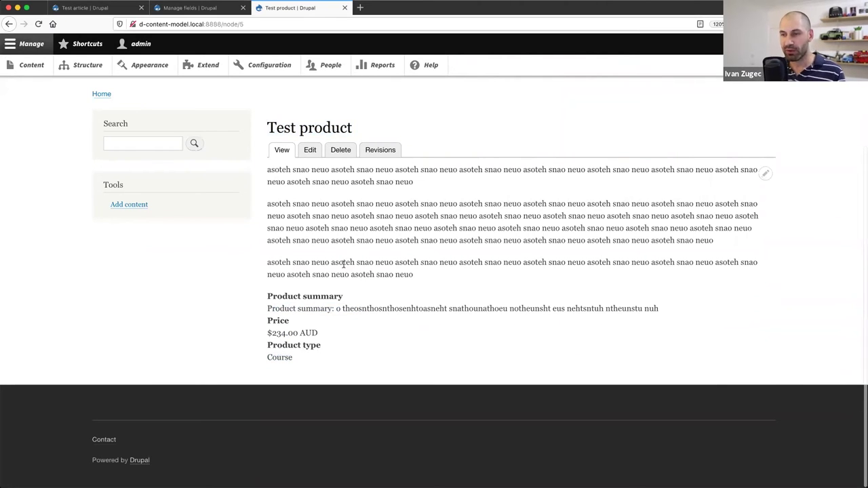
Step: Open Test product for editing and examine the order of the fields on its form
left_click(310, 149)
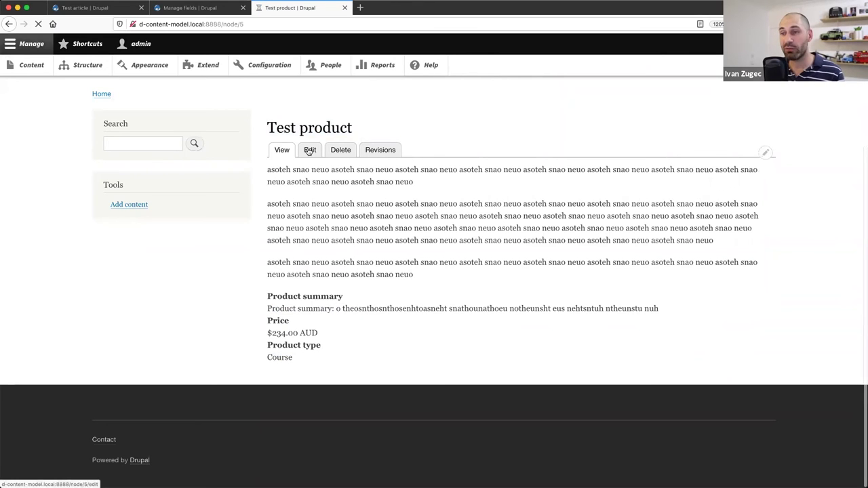
scroll(121, 249, "down", 4)
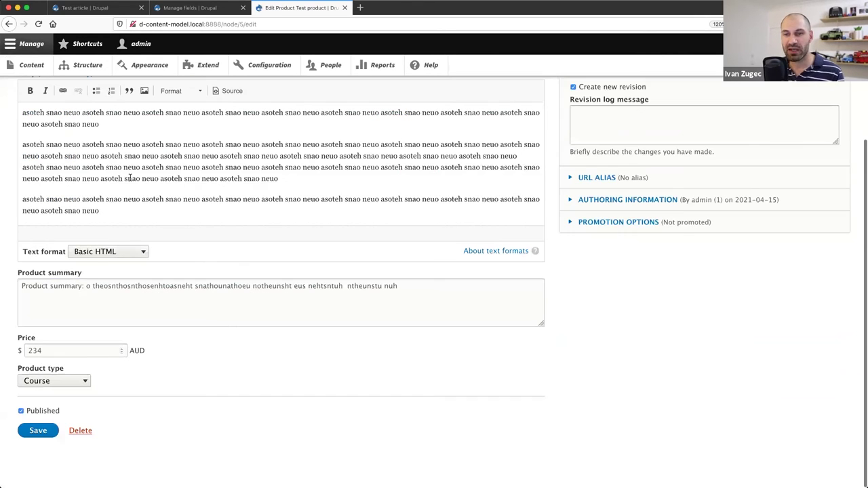
scroll(115, 208, "up", 2)
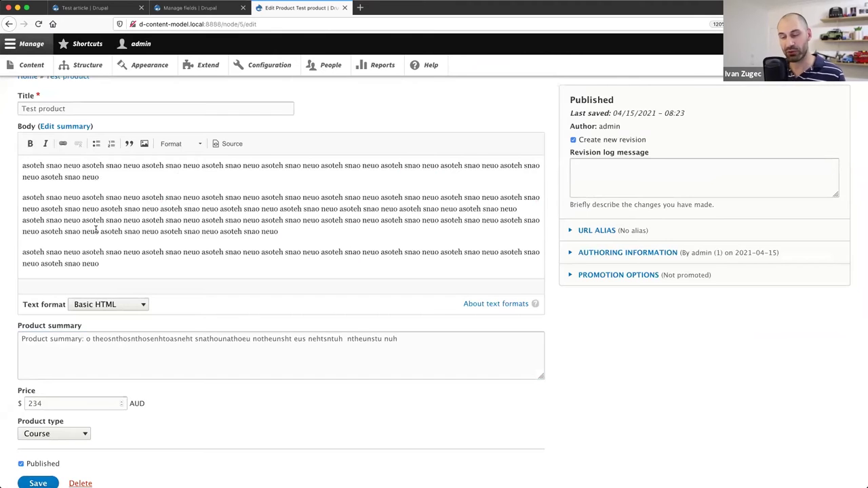
scroll(10, 203, "down", 1)
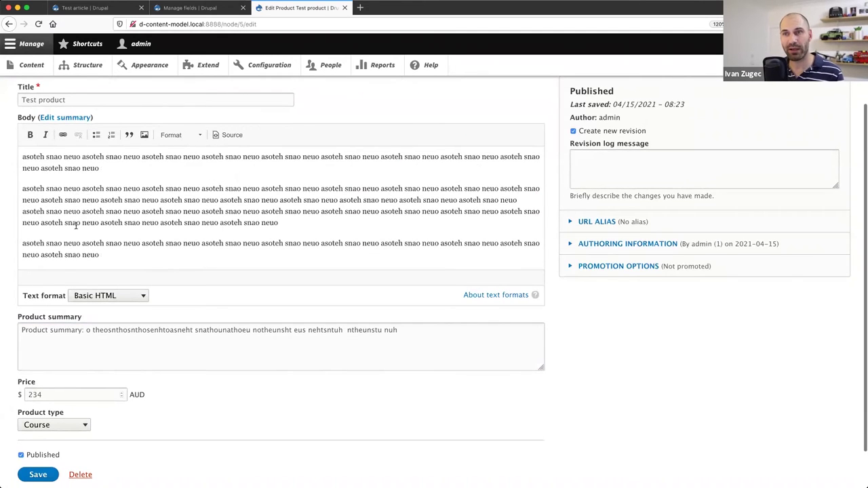
Step: In the Product form display, move Product summary, Price and Product type directly below Title and save
left_click(200, 12)
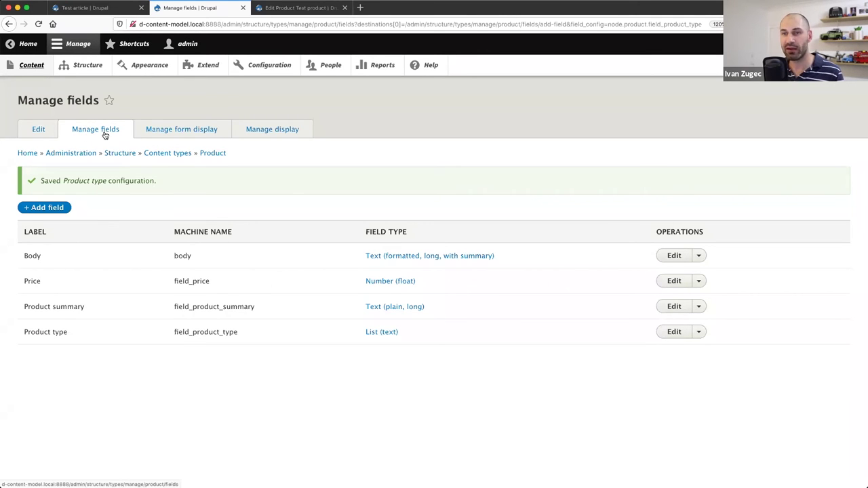
left_click(170, 129)
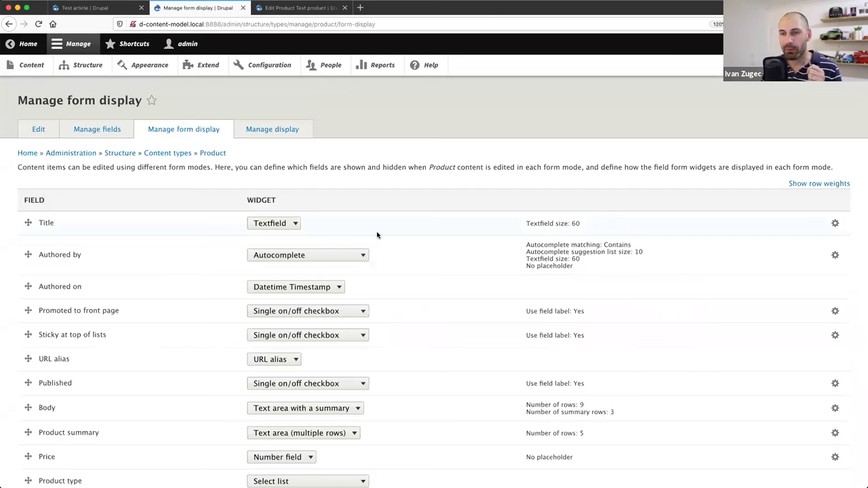
scroll(105, 245, "down", 2)
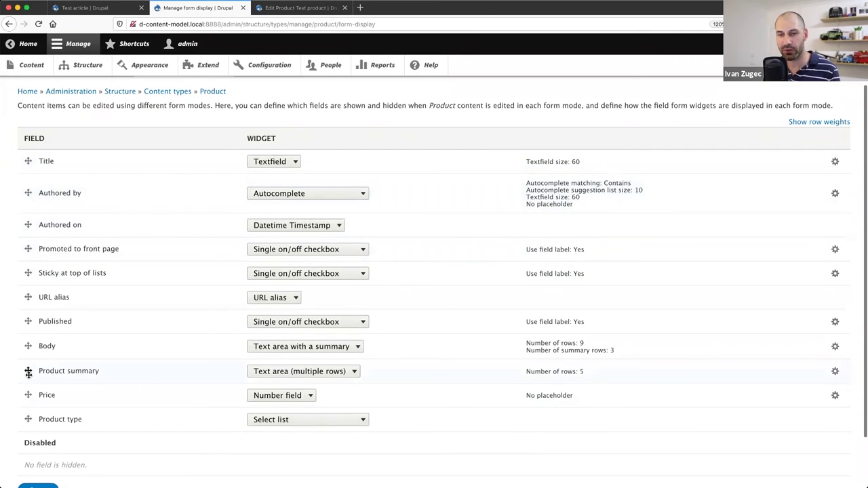
mouse_move(27, 346)
left_mouse_down()
mouse_move(25, 188)
mouse_move(18, 252)
mouse_move(25, 348)
left_mouse_up()
left_click_drag(28, 407, 38, 224)
scroll(30, 401, "down", 1)
left_click_drag(28, 378, 34, 207)
left_click_drag(27, 404, 30, 218)
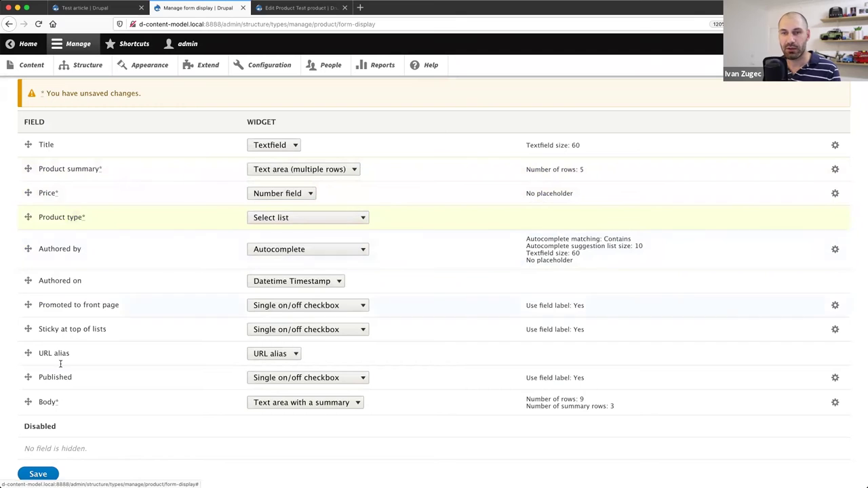
left_click(42, 474)
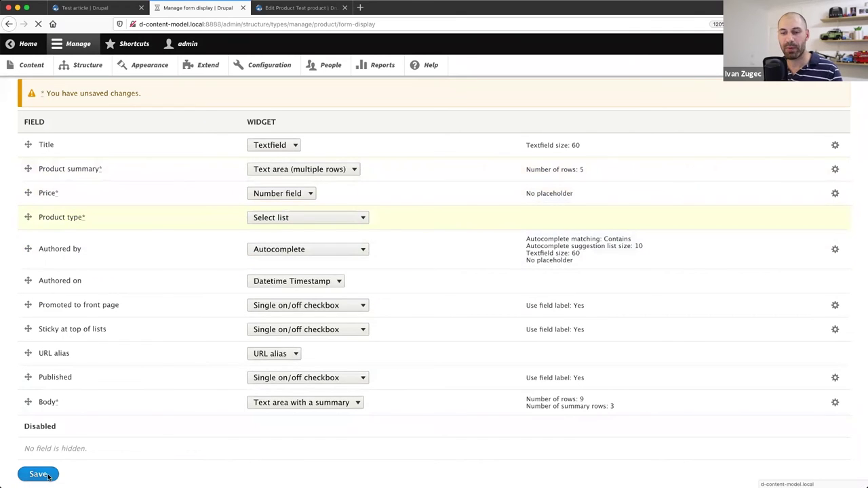
Step: Reload the Test product edit form to check its field order
left_click(280, 9)
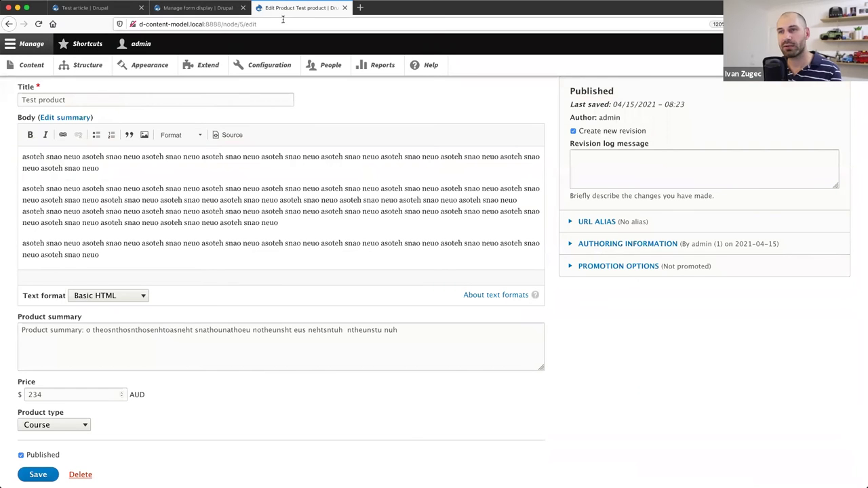
left_click(281, 24)
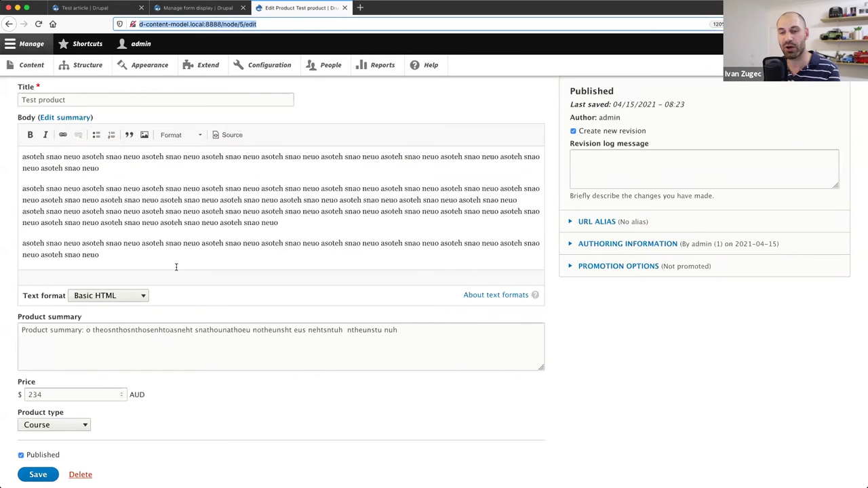
key("Return")
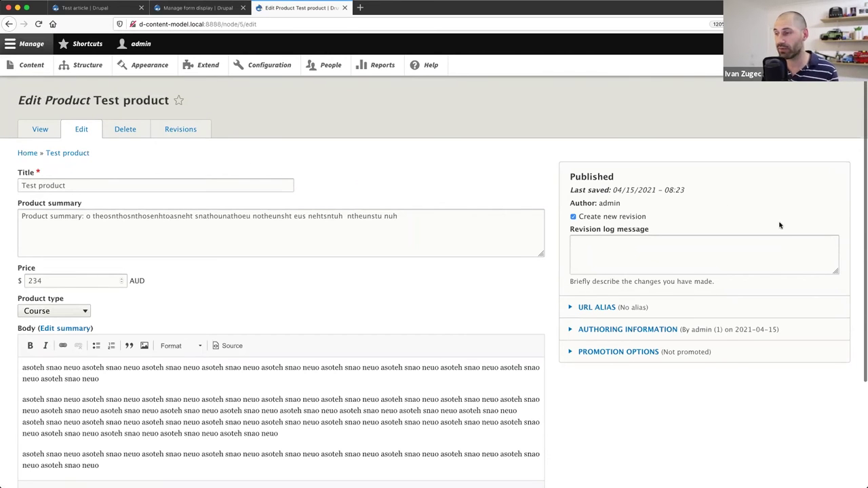
Step: Expand the promotion options, authoring information and URL alias sections on the edit form to view their fields
left_click_drag(734, 378, 750, 391)
left_click(703, 357)
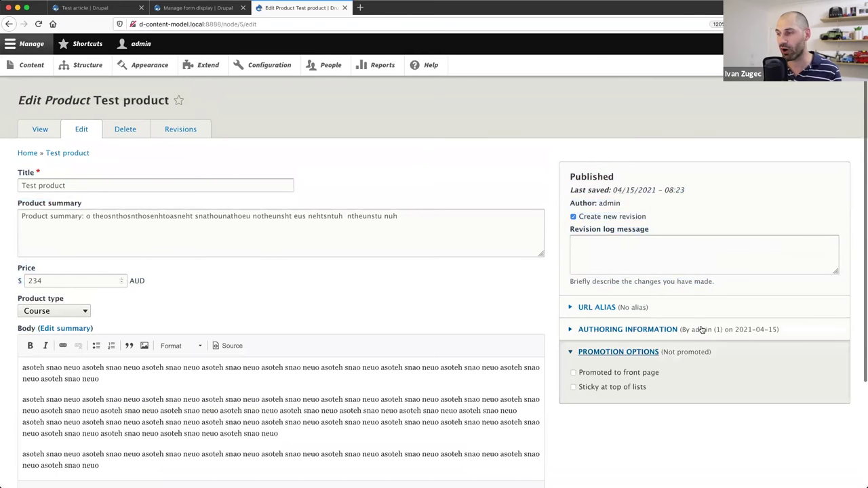
left_click(701, 330)
left_click(646, 307)
scroll(607, 256, "down", 3)
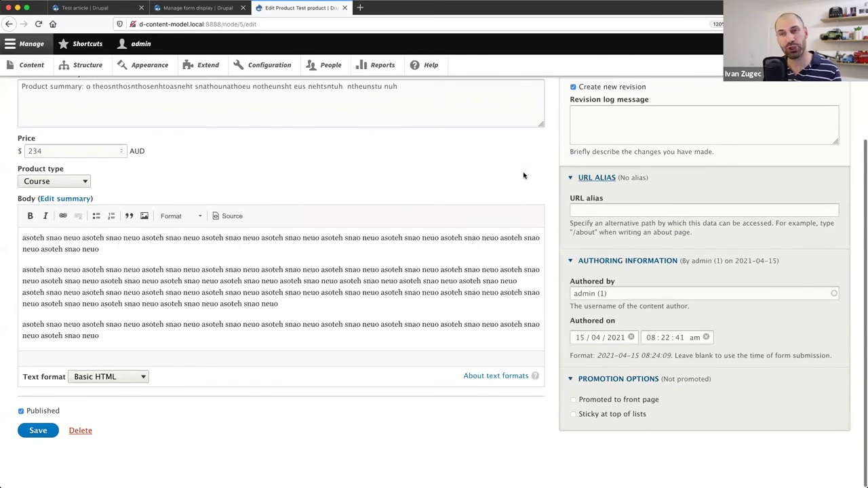
Step: Try repositioning the Authored on field in the Product form display
left_click(197, 7)
scroll(115, 384, "down", 3)
left_click_drag(28, 278, 54, 293)
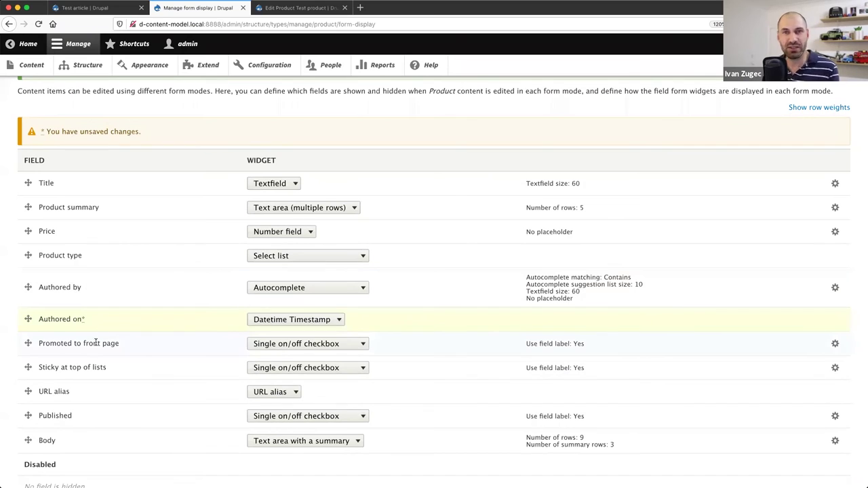
Step: Compare the Test product edit form with the Product field list and form display, checking where the Title field is listed
left_click(279, 8)
scroll(92, 254, "up", 3)
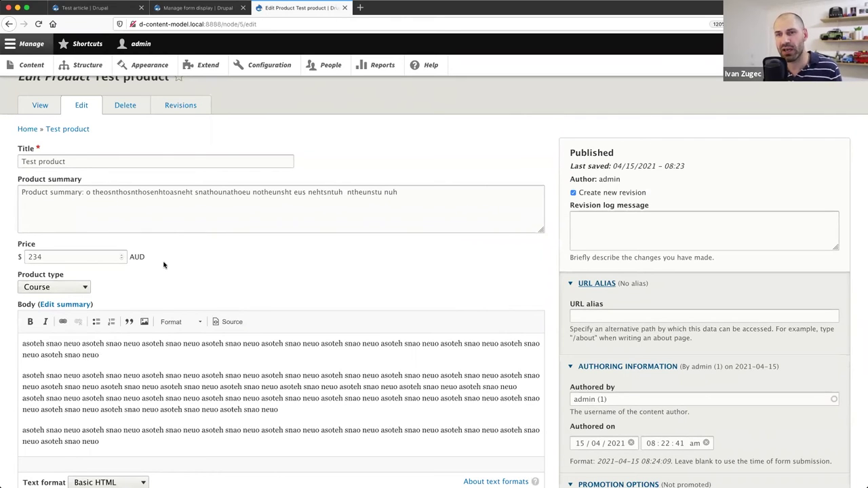
left_click(220, 6)
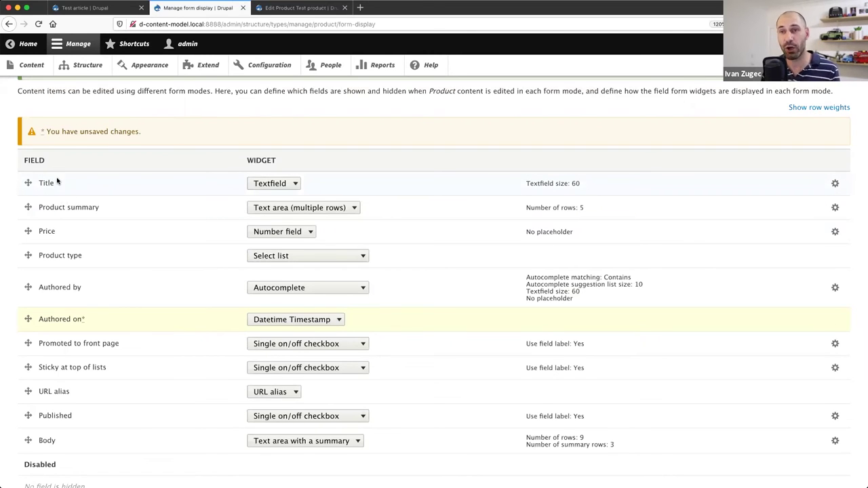
scroll(102, 141, "up", 3)
left_click(97, 129)
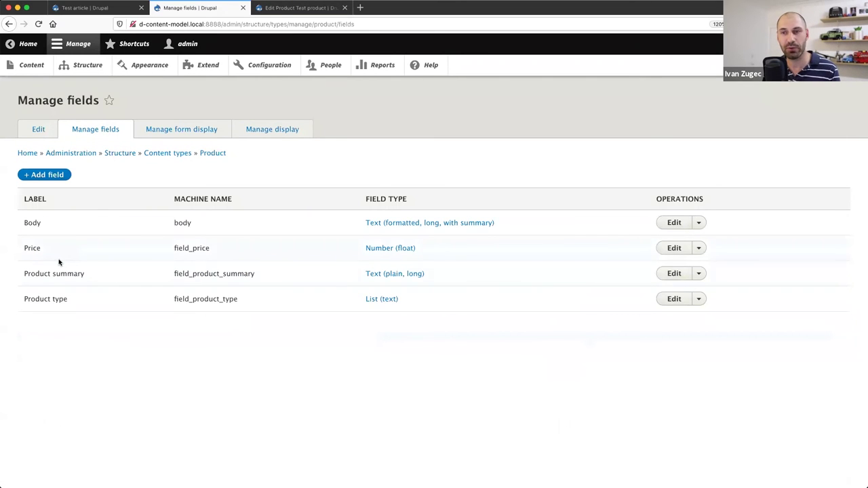
left_click(163, 129)
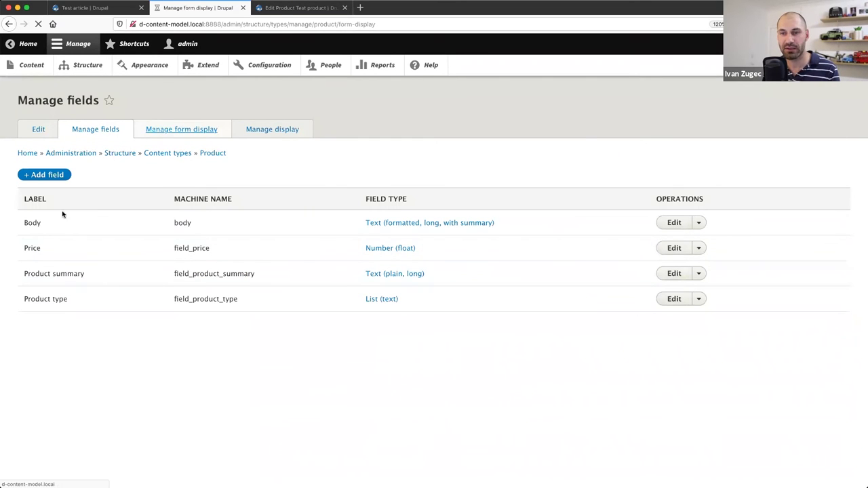
double_click(42, 221)
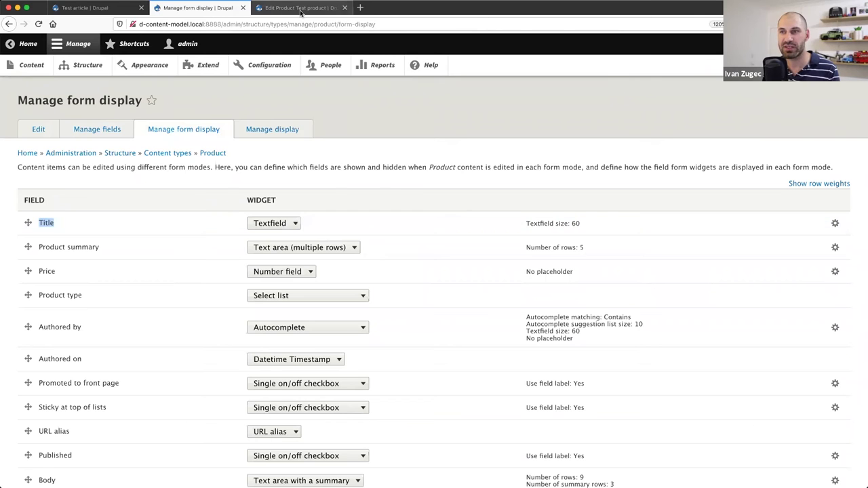
Step: Try moving the Title field into the Disabled section of the Product form display, then discard the change by reloading the page
left_click(301, 8)
left_click(23, 147)
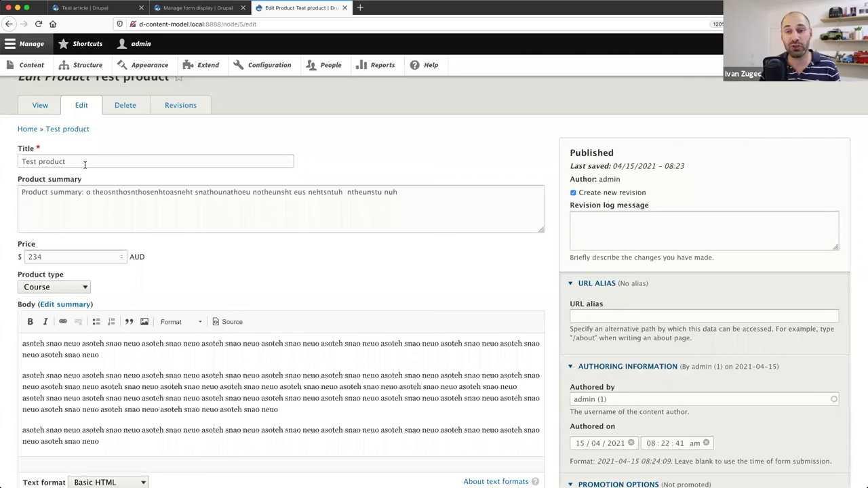
left_click(193, 8)
left_click_drag(28, 223, 21, 404)
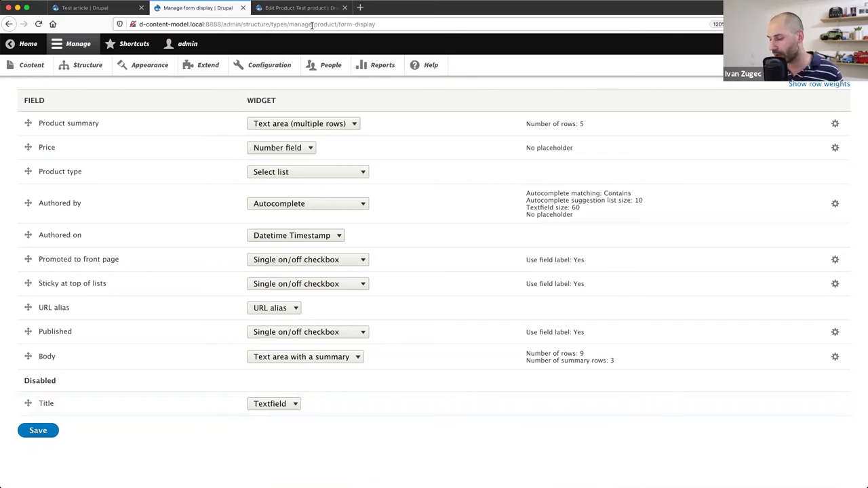
left_click(312, 25)
key("Return")
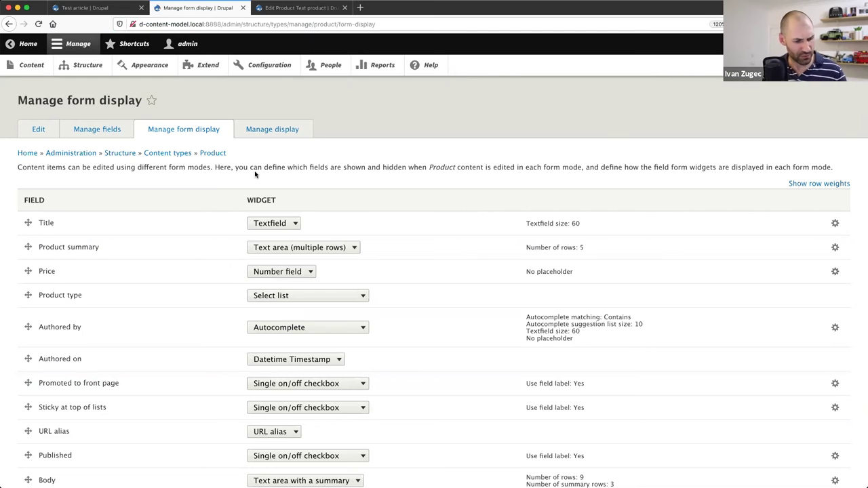
Step: Open the Price field's storage settings for the Product type and read the notice about changing them
scroll(370, 200, "down", 1)
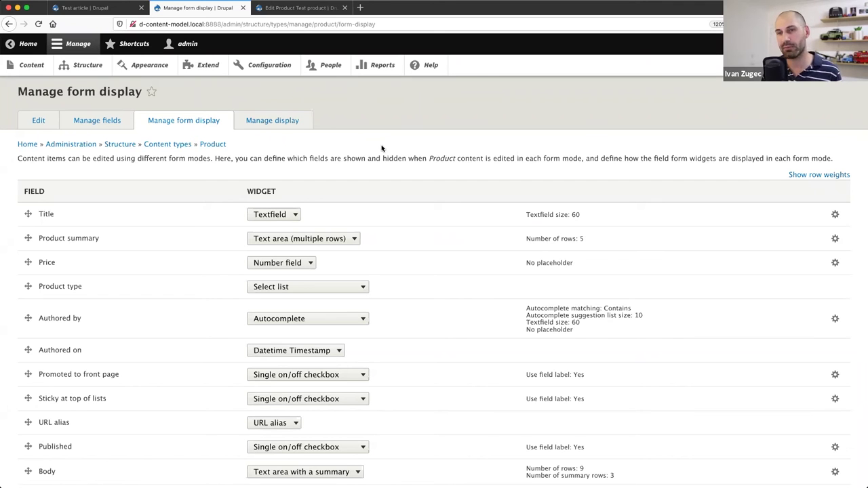
left_click(99, 122)
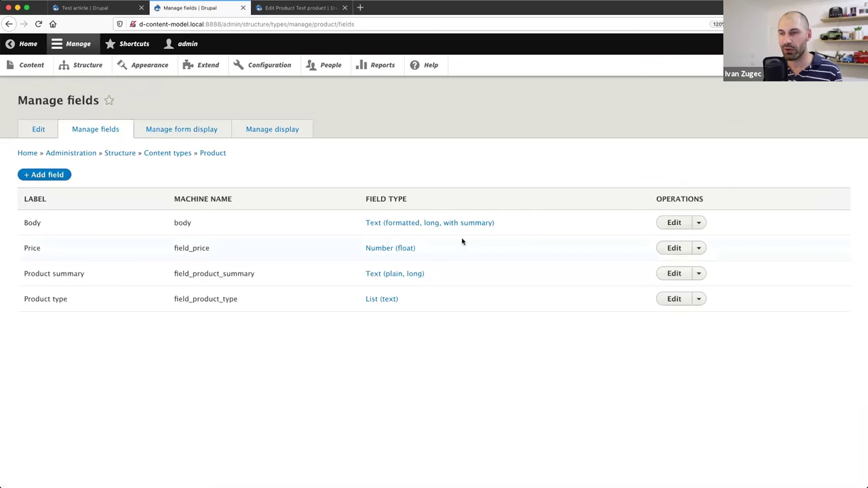
left_click(680, 249)
left_click(72, 131)
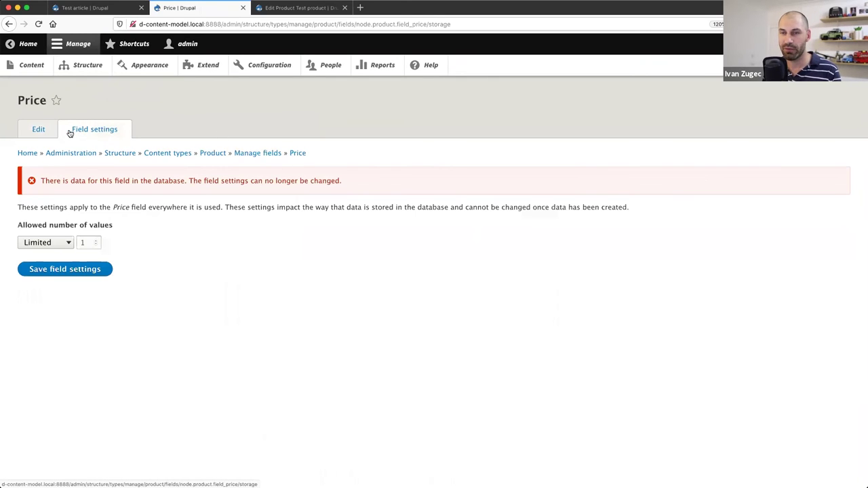
left_click_drag(349, 183, 60, 182)
triple_click(60, 182)
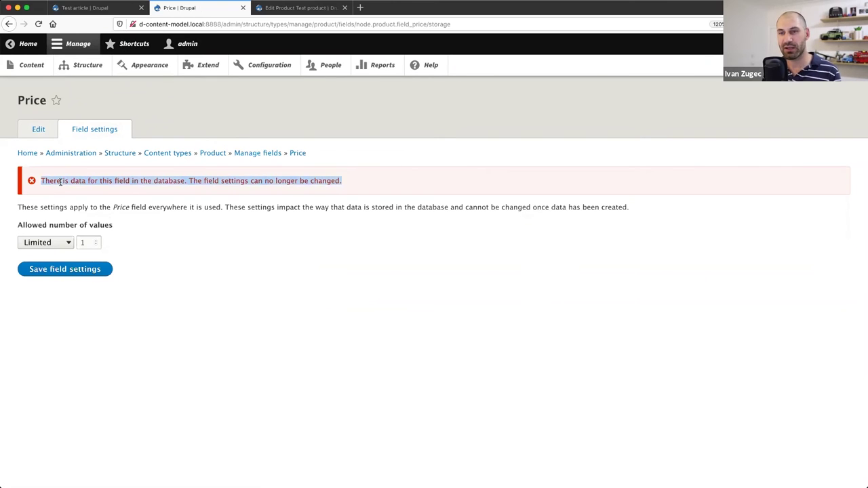
left_click(62, 182)
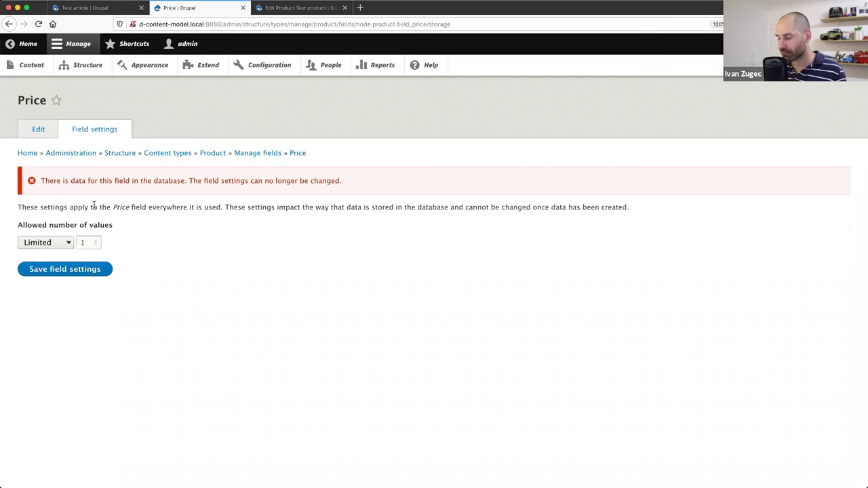
Step: Set the Price field's allowed number of values to Unlimited and save the field settings
left_click(57, 243)
left_click(58, 252)
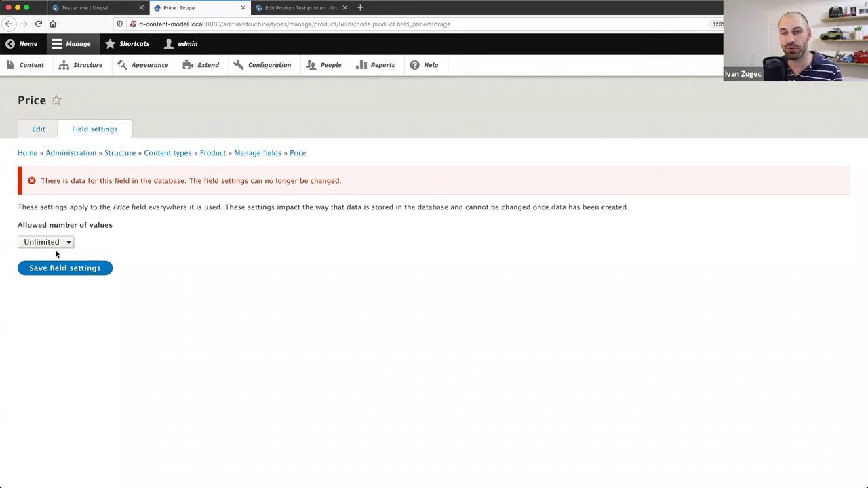
left_click(62, 273)
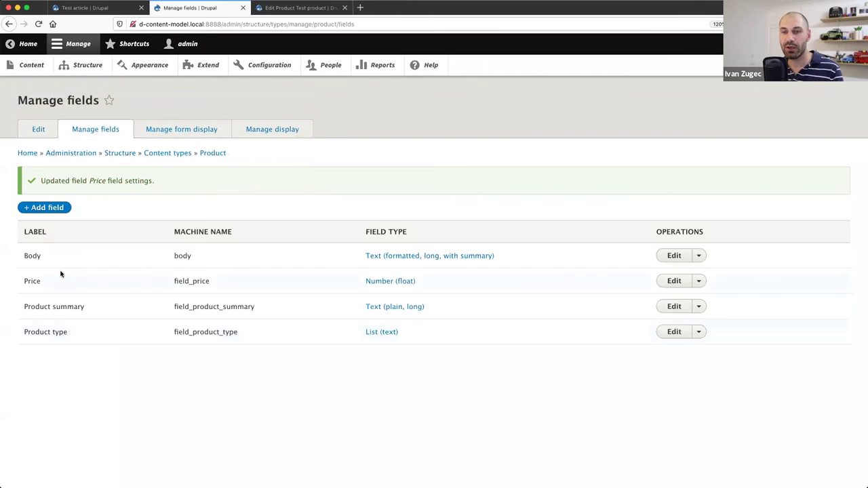
Step: Reload the Test product edit form to check how the Price field is presented
left_click(298, 8)
left_click_drag(48, 256, 24, 256)
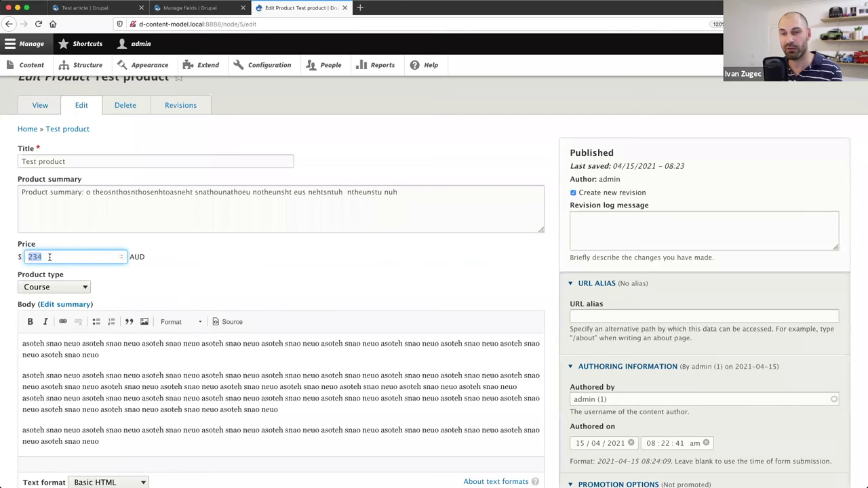
left_click(188, 23)
key("Return")
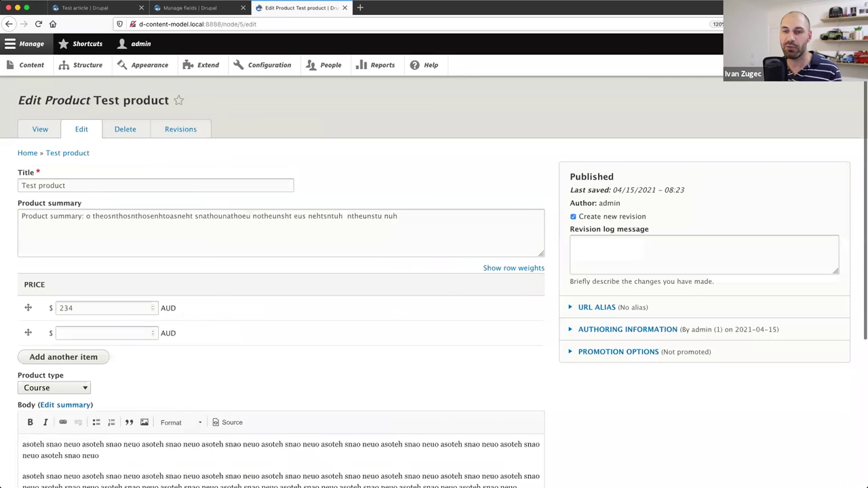
Step: Enter 34 and 563 as additional Price values on the Test product edit form
scroll(136, 203, "down", 1)
left_click(73, 290)
type("34")
left_click(64, 314)
left_click(66, 315)
type("563")
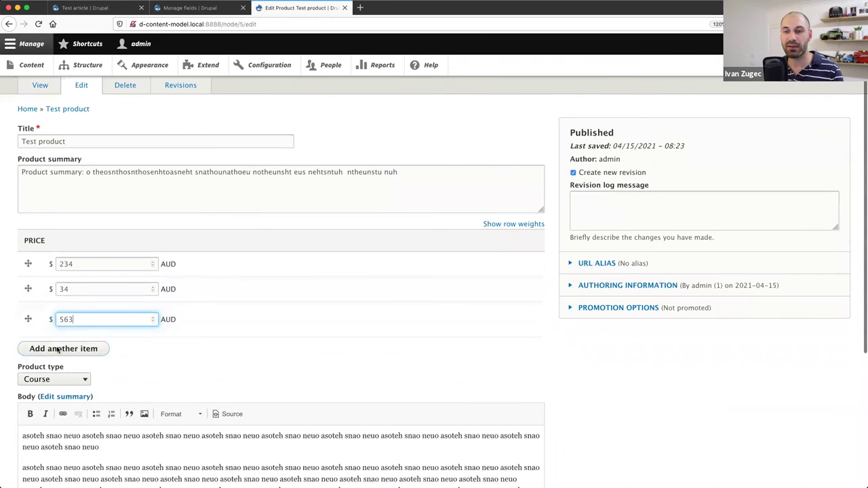
Step: Add 567 and 2324 as further Price values, save the Test product and review its displayed prices
left_click(70, 348)
type("567")
left_click(63, 373)
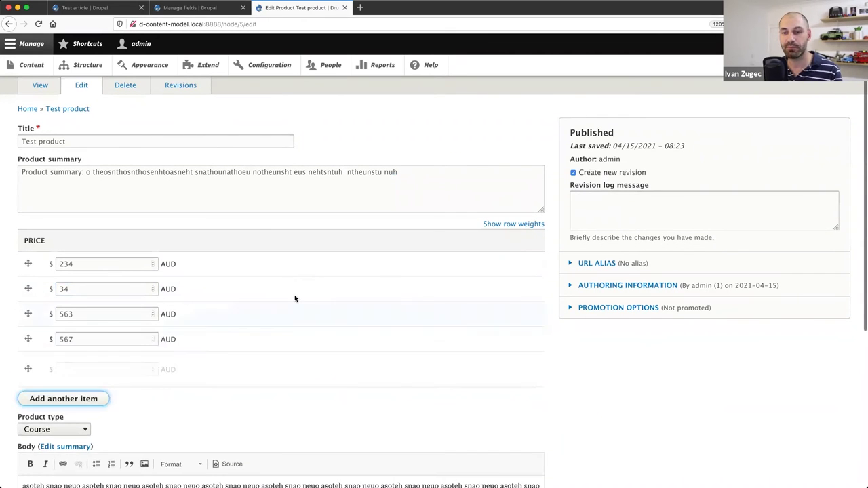
left_click(66, 368)
type("2324")
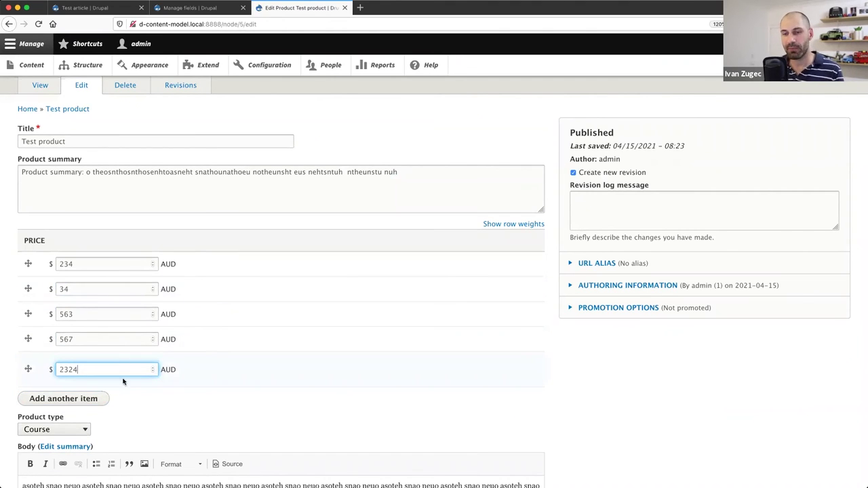
scroll(81, 407, "down", 5)
left_click(35, 431)
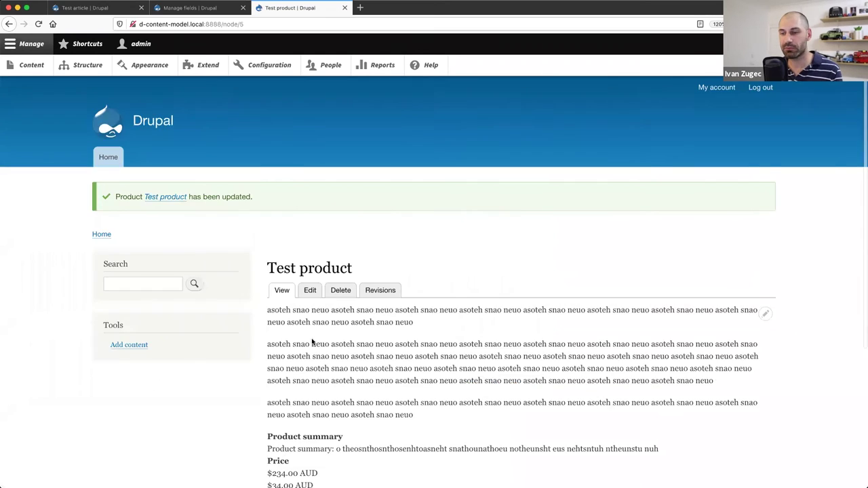
scroll(312, 339, "down", 5)
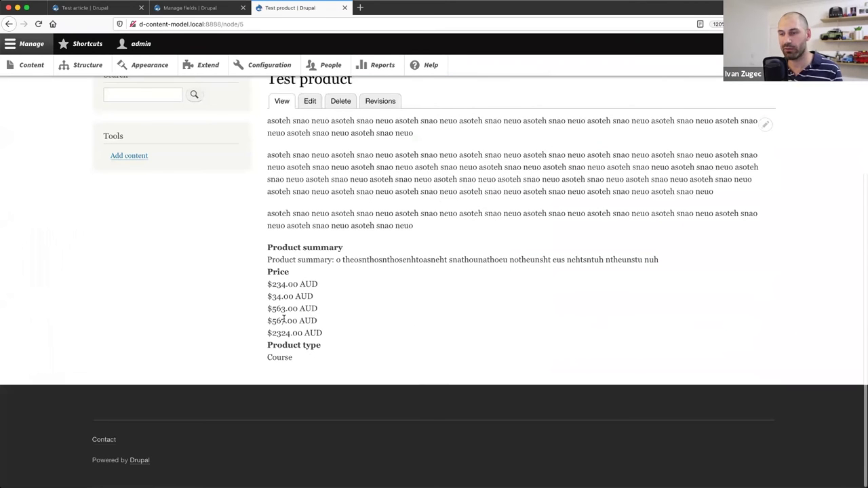
Step: Try to limit the Price field to 1 allowed value by saving its storage settings while the Test product holds several prices
left_click(309, 101)
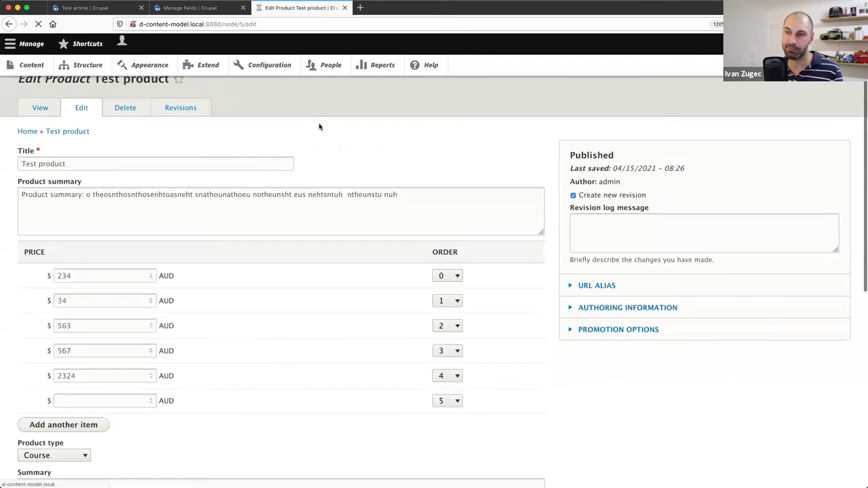
left_click(177, 8)
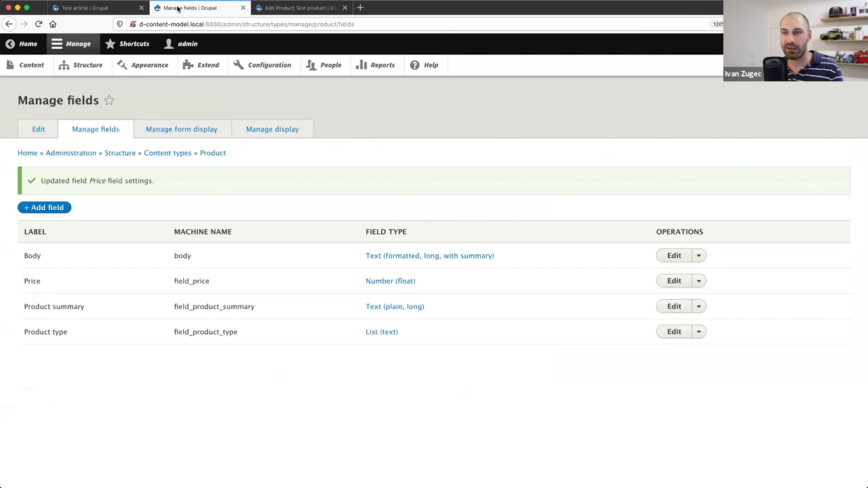
left_click(700, 283)
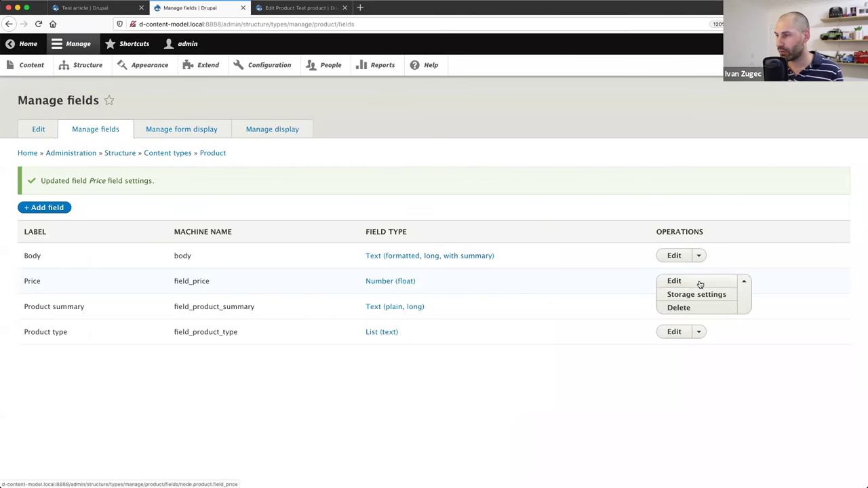
left_click(699, 293)
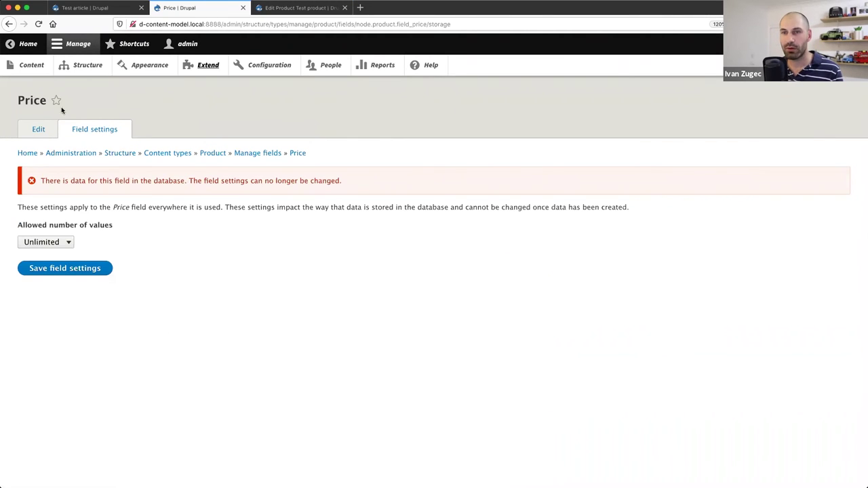
left_click(62, 244)
left_click(58, 232)
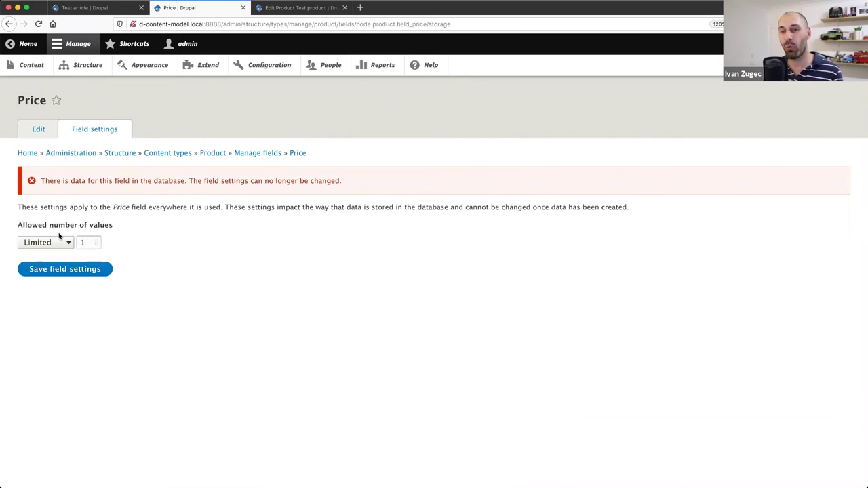
left_click(296, 8)
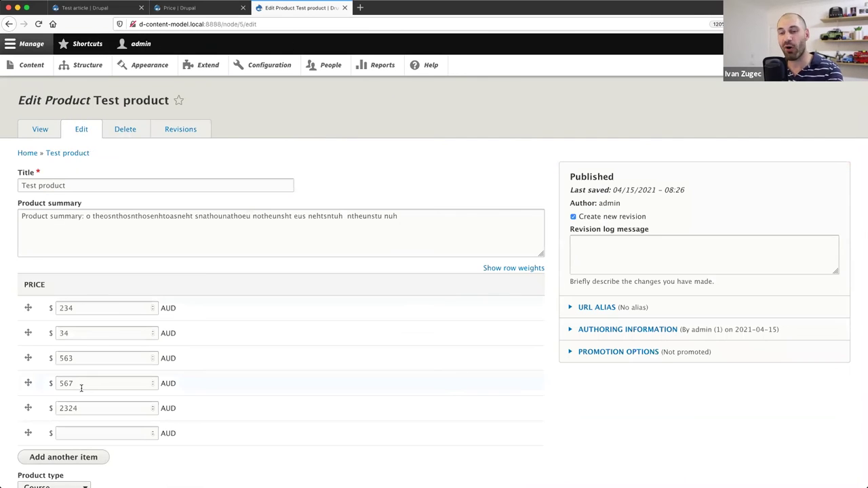
left_click(177, 8)
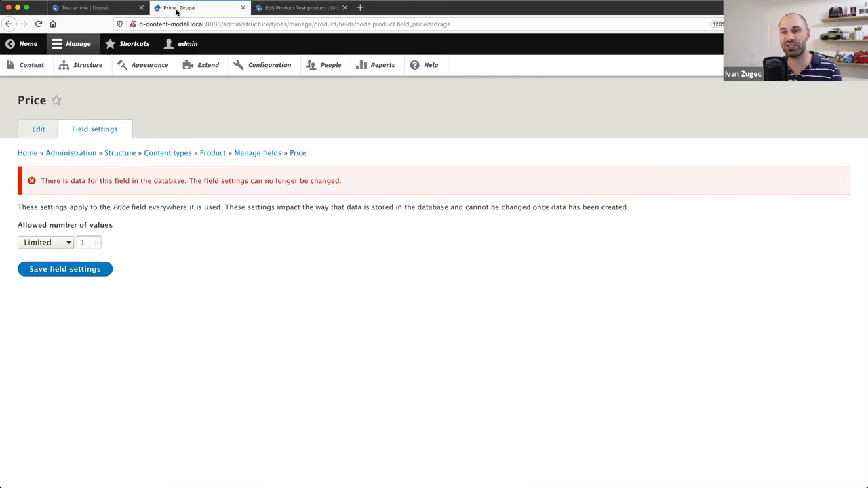
left_click(102, 270)
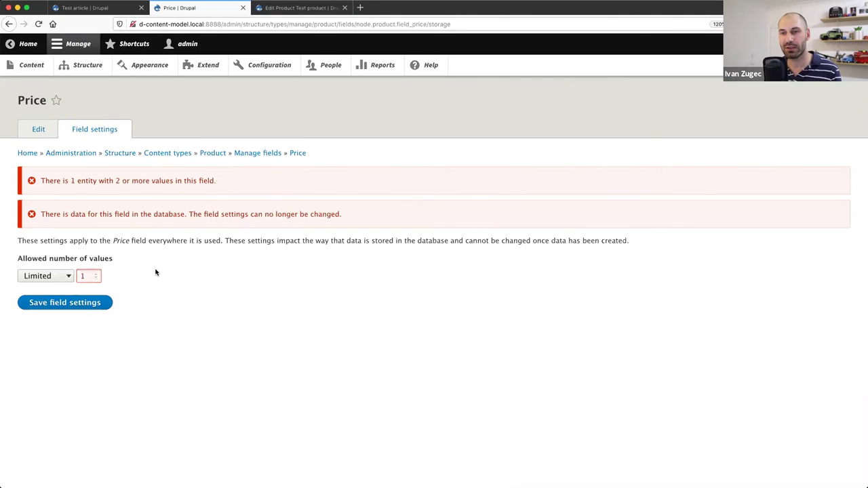
left_click_drag(220, 181, 41, 181)
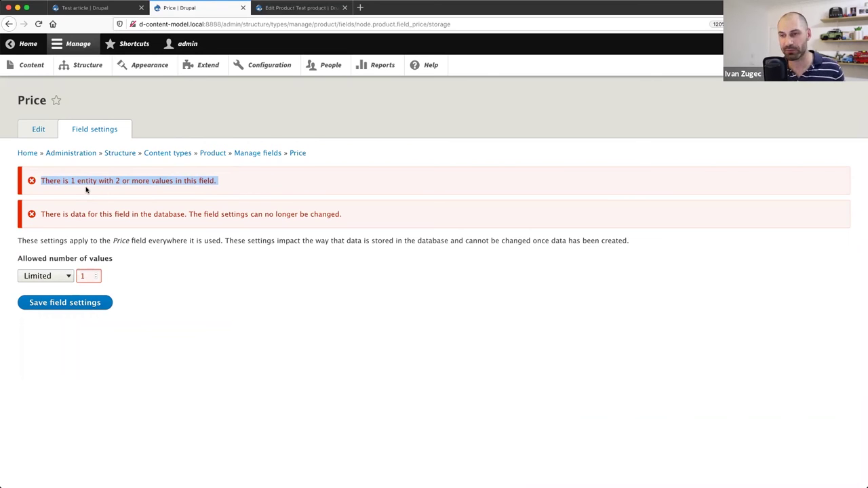
Step: Set the Price field's allowed number of values to 5 and save the field settings
double_click(87, 276)
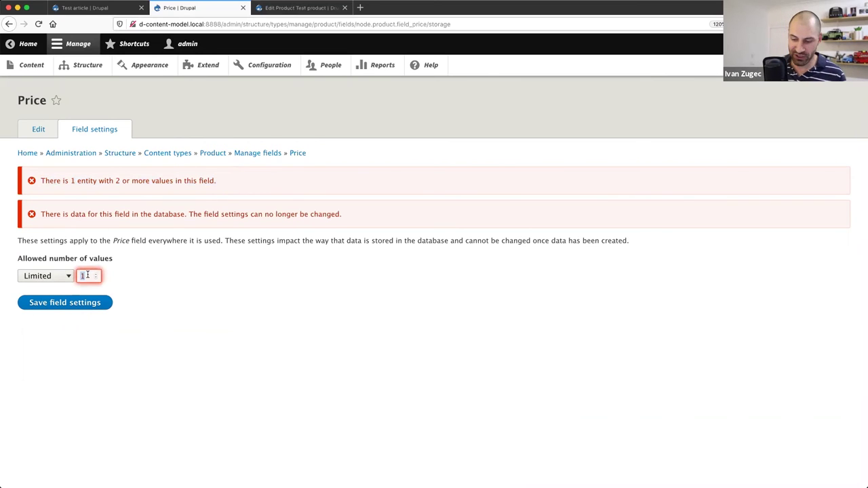
type("5")
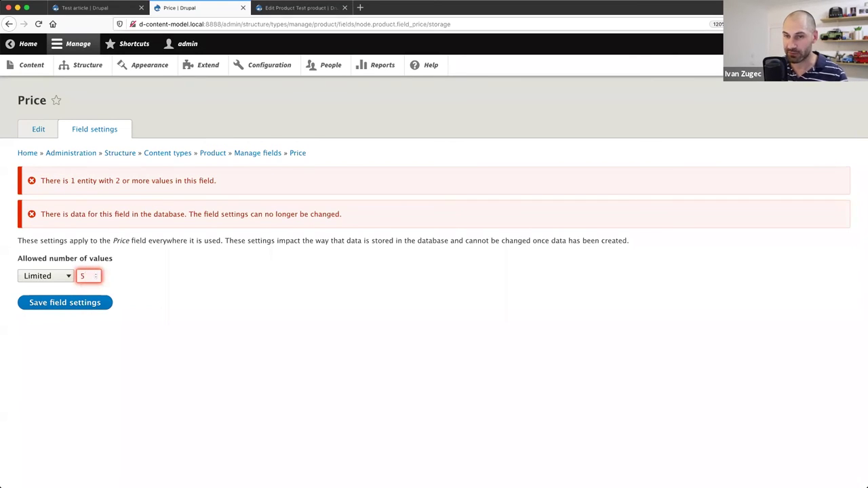
left_click(88, 303)
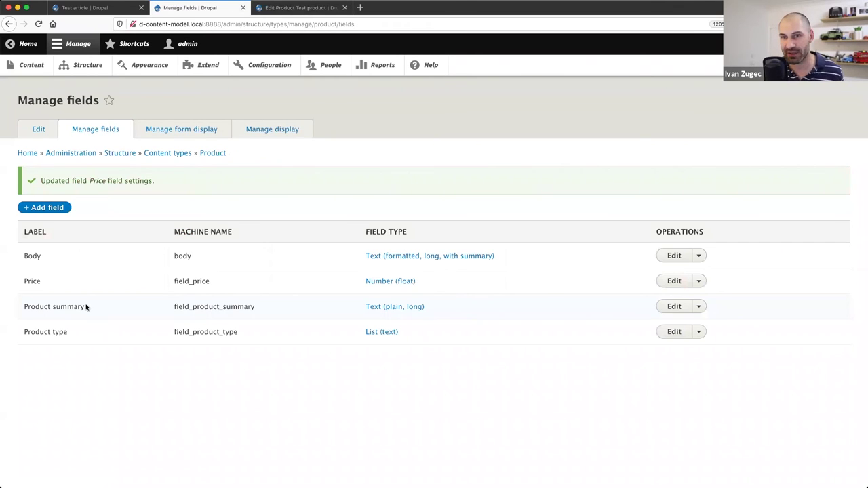
Step: Reopen the Price field's storage settings and try to limit the allowed number of values to 4
left_click(698, 282)
left_click(699, 293)
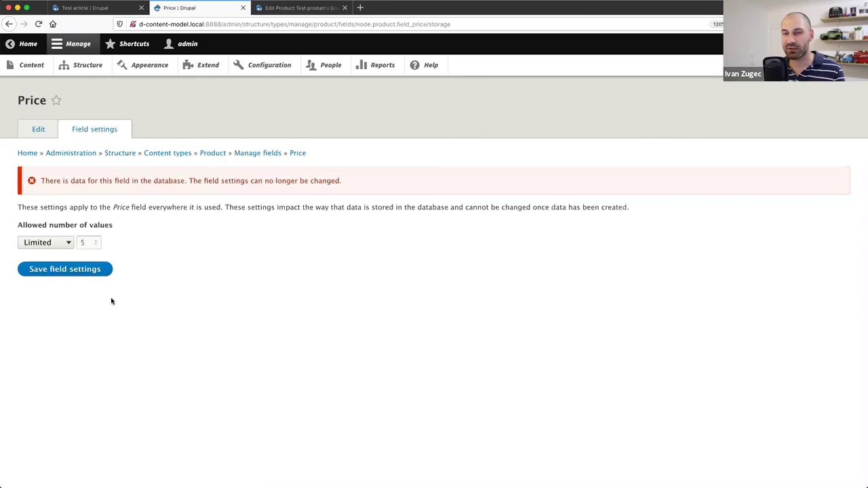
double_click(82, 243)
type("4")
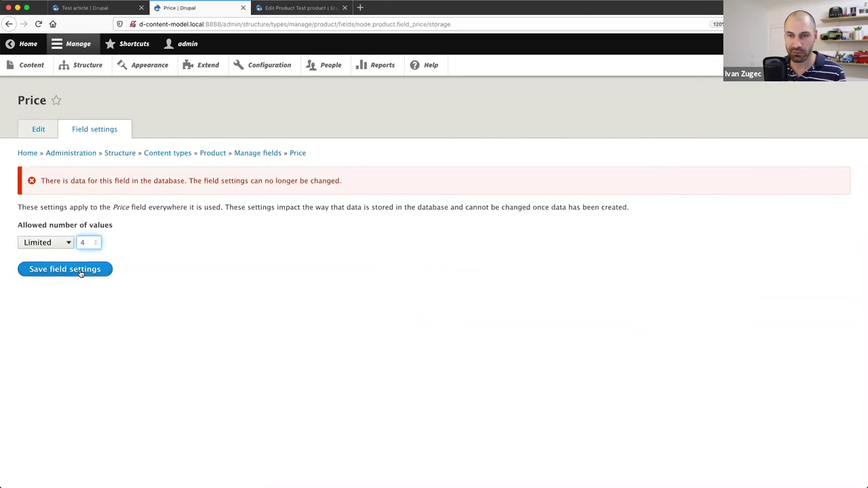
left_click(64, 269)
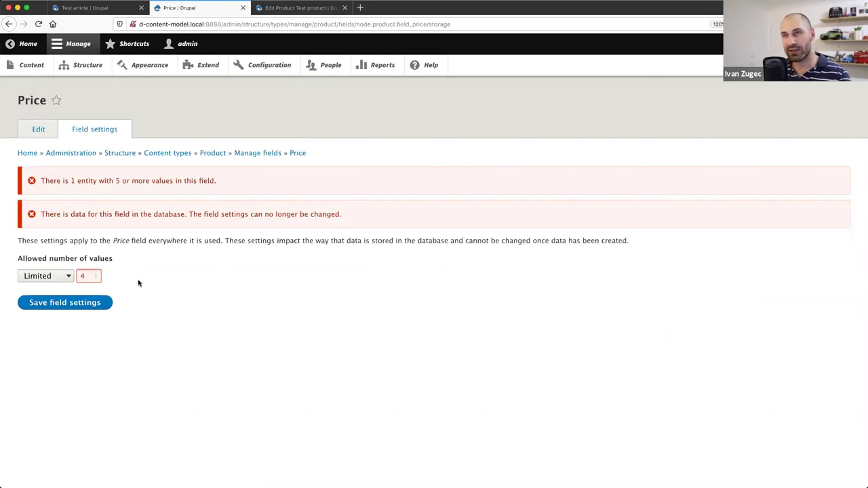
Step: Remove the 2324 price from the Test product, save it and return to the Price field's storage settings
left_click(287, 7)
double_click(77, 408)
key("BackSpace")
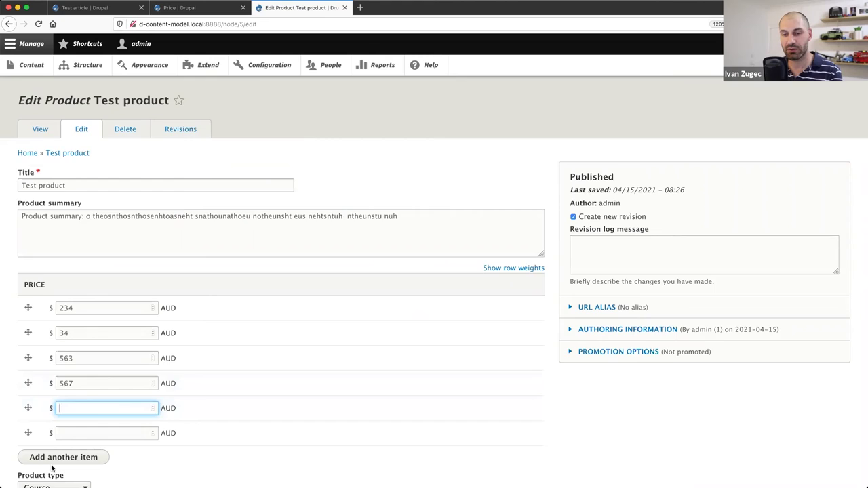
scroll(51, 468, "down", 5)
left_click(39, 431)
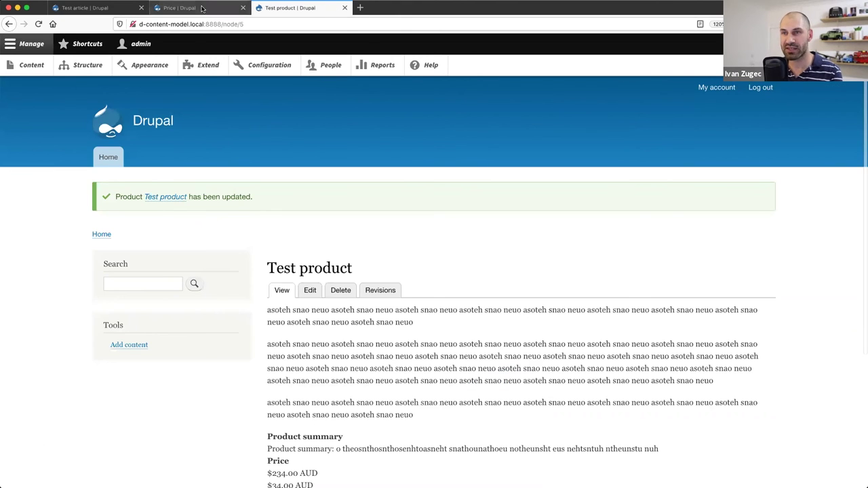
left_click(201, 9)
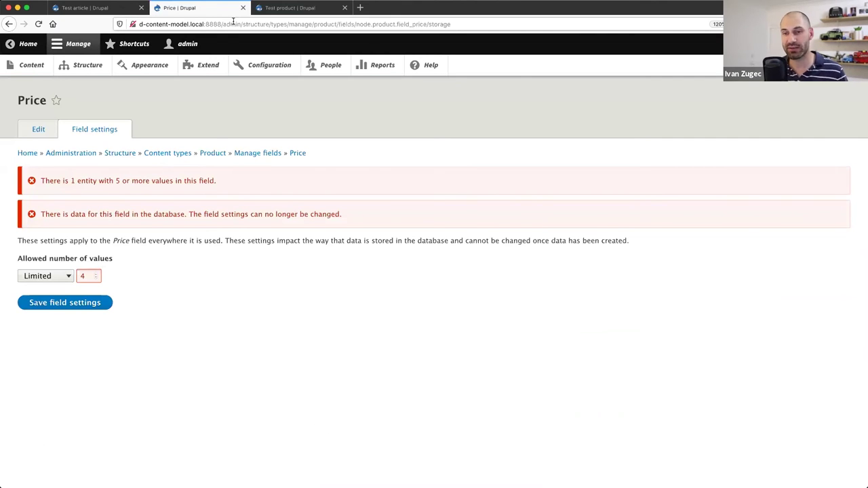
Step: Save the Price field's storage settings with the allowed number of values limited to 4
left_click(88, 303)
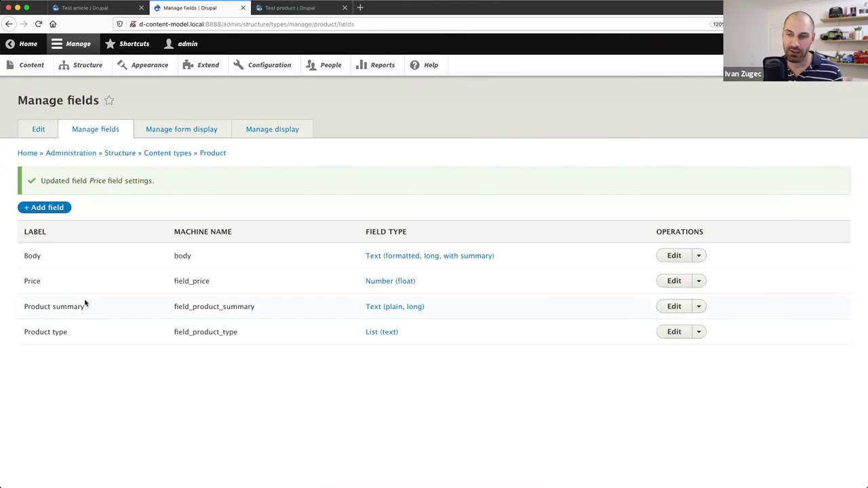
Step: Remove the 567, 563 and 34 prices from the Test product and save it
left_click(307, 5)
left_click(310, 290)
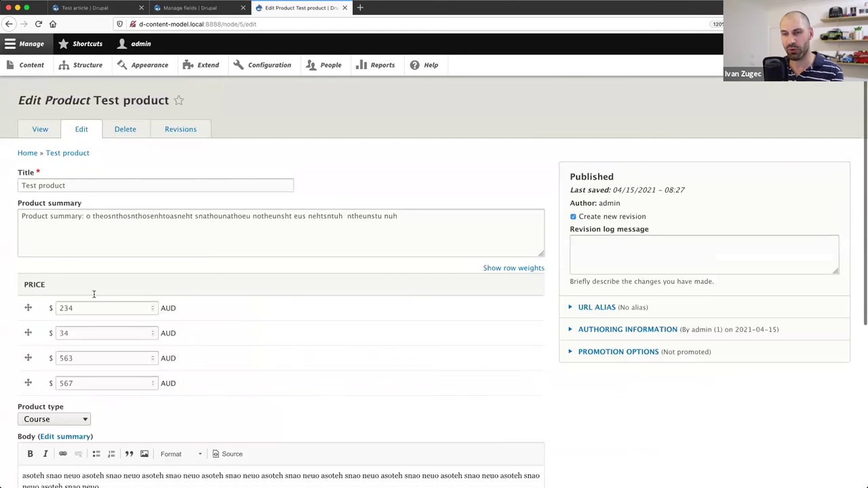
double_click(89, 384)
key("BackSpace")
double_click(81, 357)
key("BackSpace")
double_click(80, 333)
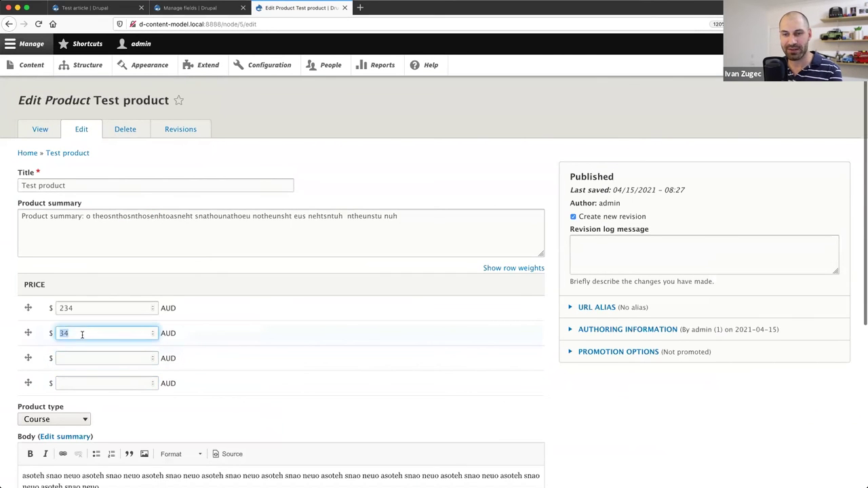
key("BackSpace")
scroll(68, 394, "down", 4)
left_click(38, 431)
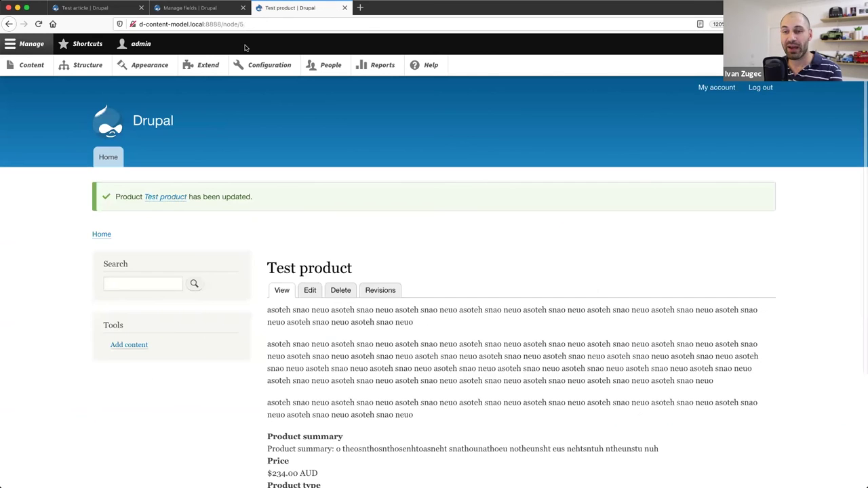
Step: Reopen the Price field's storage settings, limit the allowed number of values to 1 and save
left_click(189, 8)
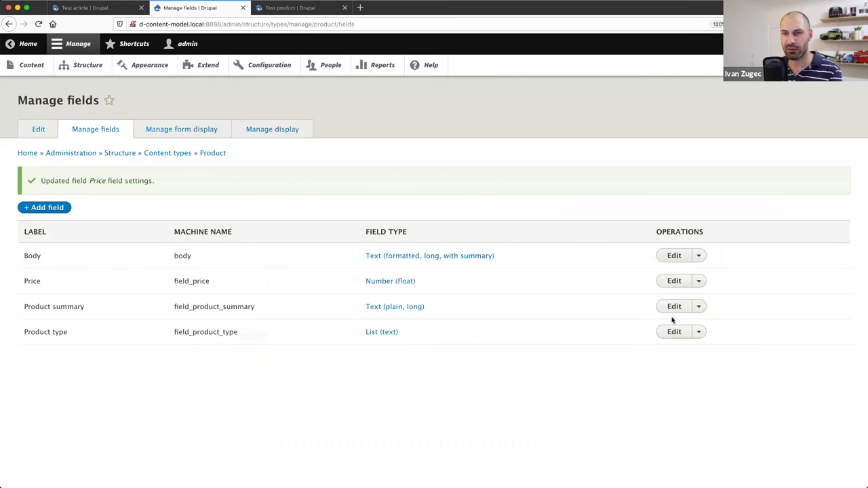
left_click(700, 283)
left_click(691, 294)
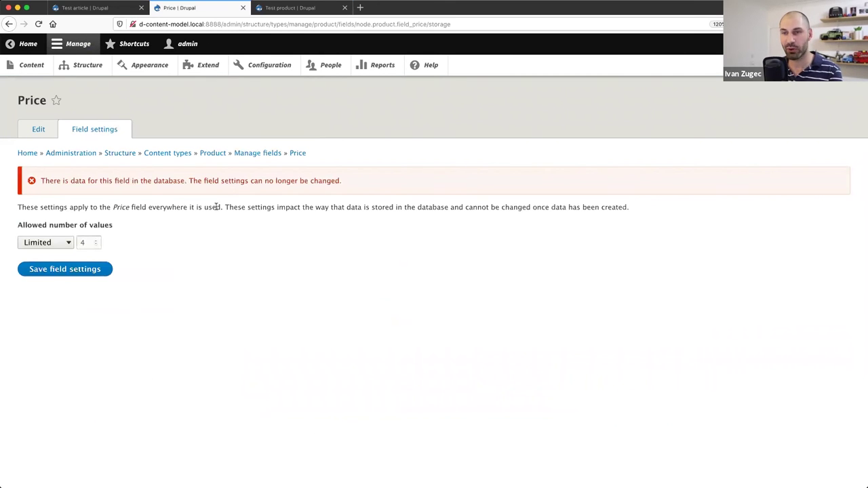
left_click_drag(203, 181, 293, 181)
left_click(299, 181)
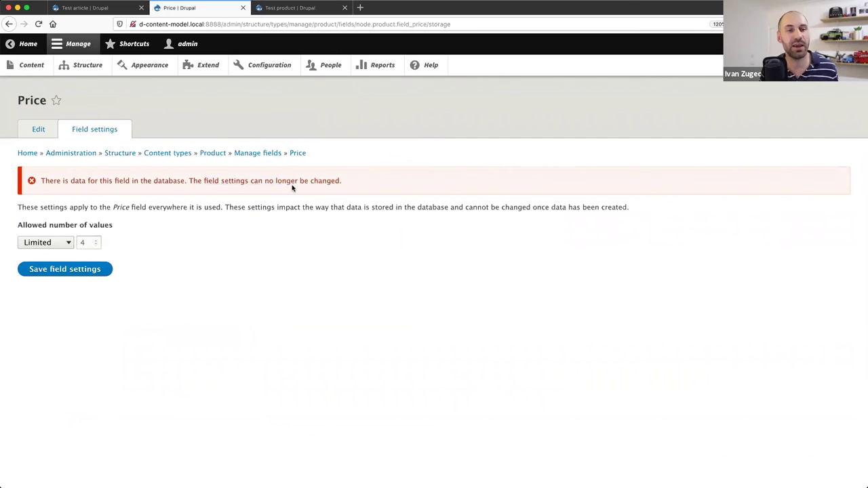
double_click(84, 242)
type("1")
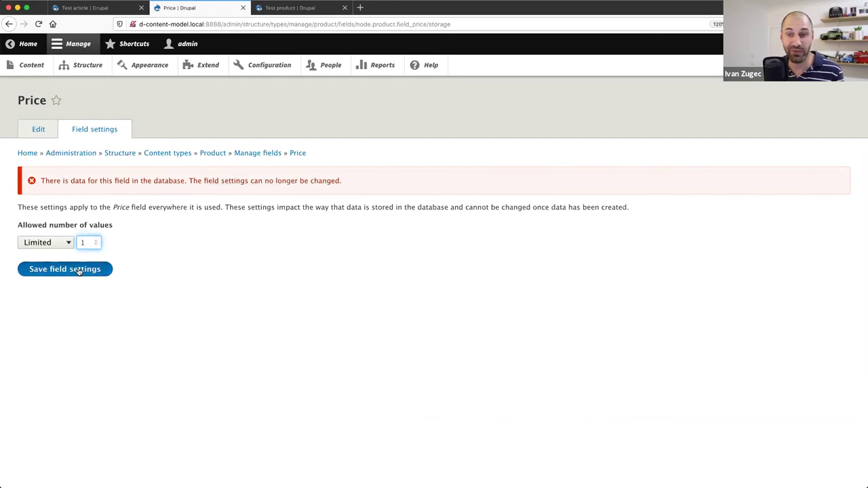
left_click(78, 269)
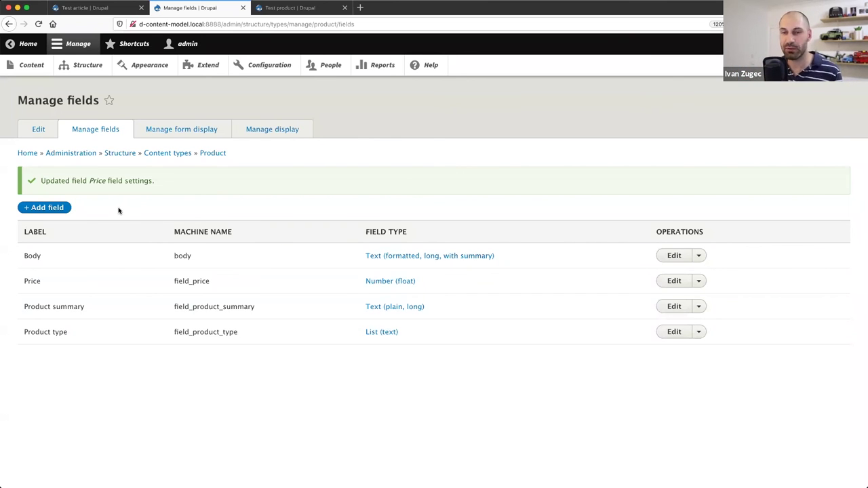
Step: Add a new Content reference field labelled "Related articles" to the Product content type
left_click(42, 209)
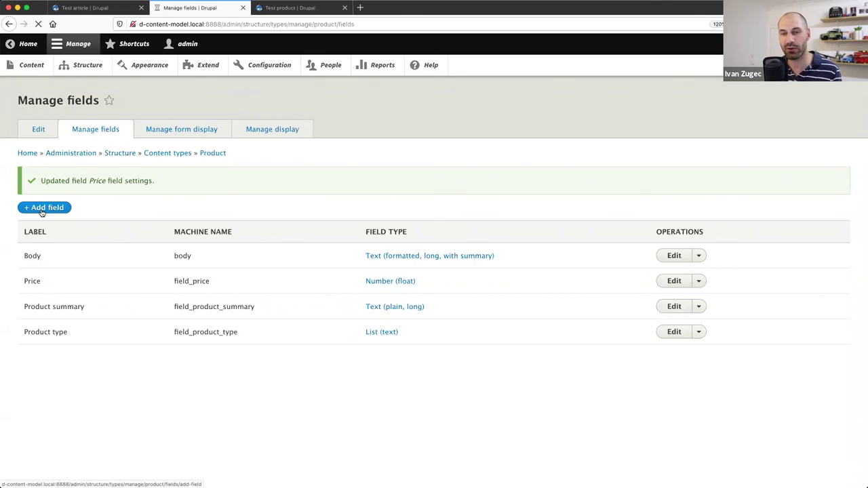
left_click(79, 161)
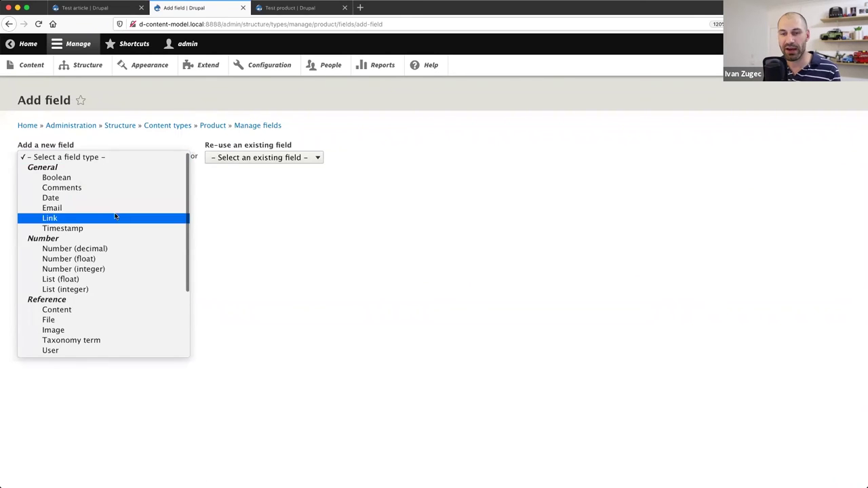
scroll(120, 217, "down", 3)
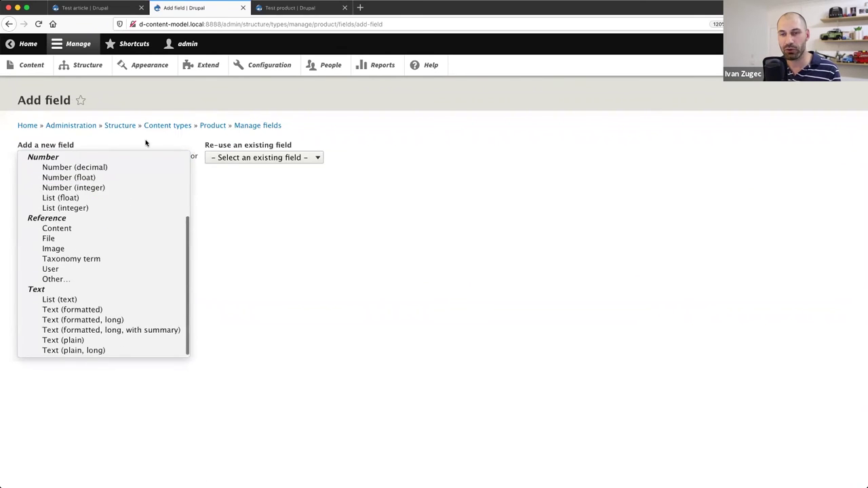
left_click(70, 229)
left_click(49, 194)
type("Relat")
key("Down")
key("Return")
left_click(82, 215)
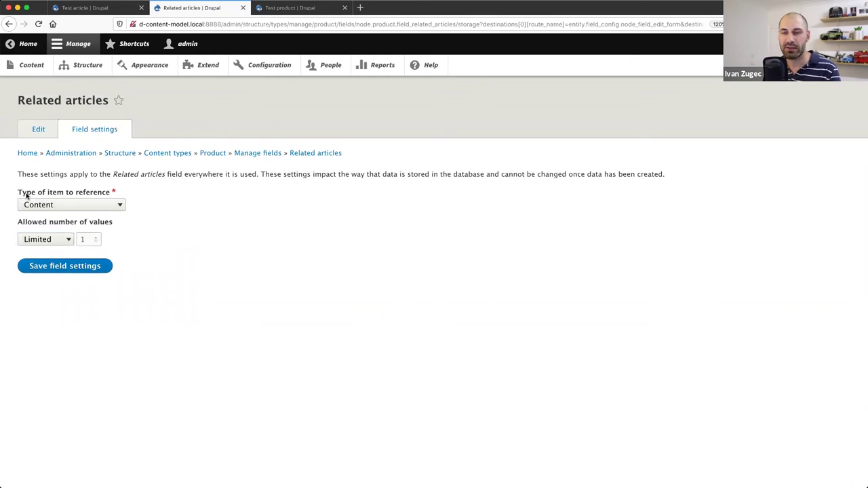
Step: Examine which types of item the Related articles field can reference, keeping Content selected
left_click(74, 205)
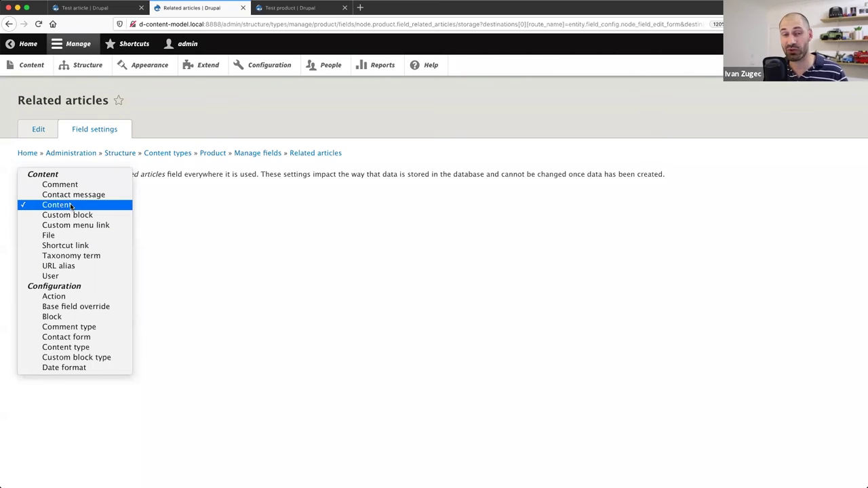
left_click(172, 211)
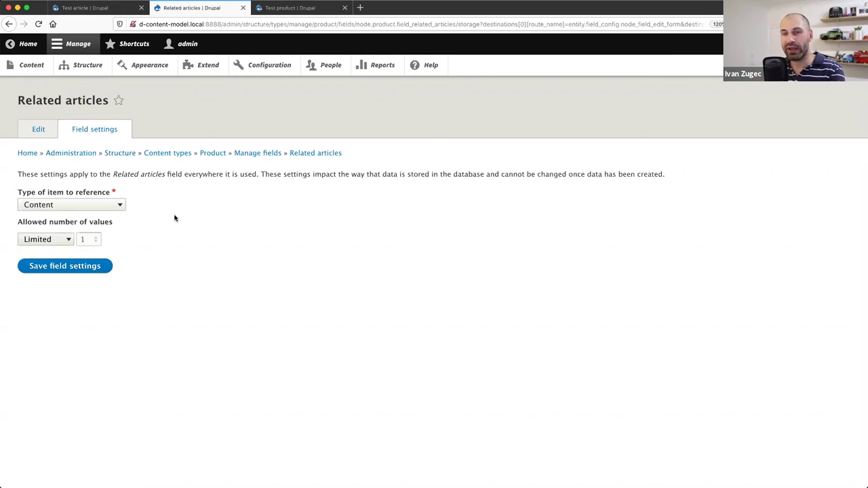
left_click(108, 207)
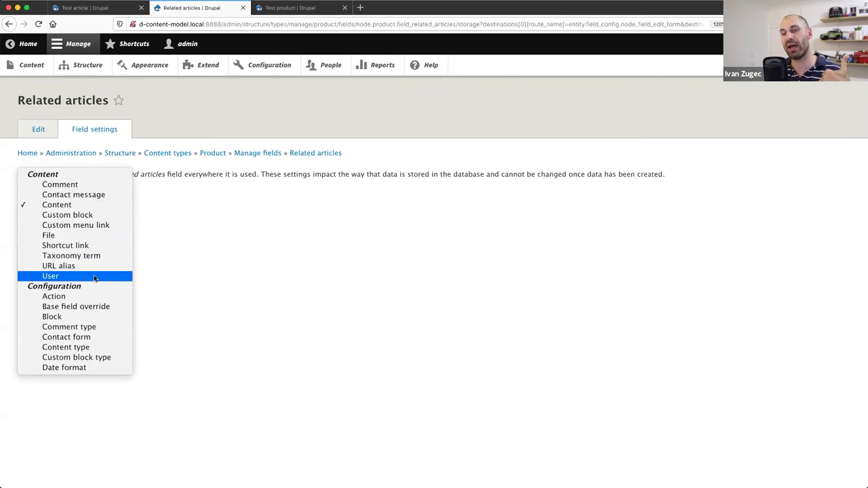
left_click(182, 207)
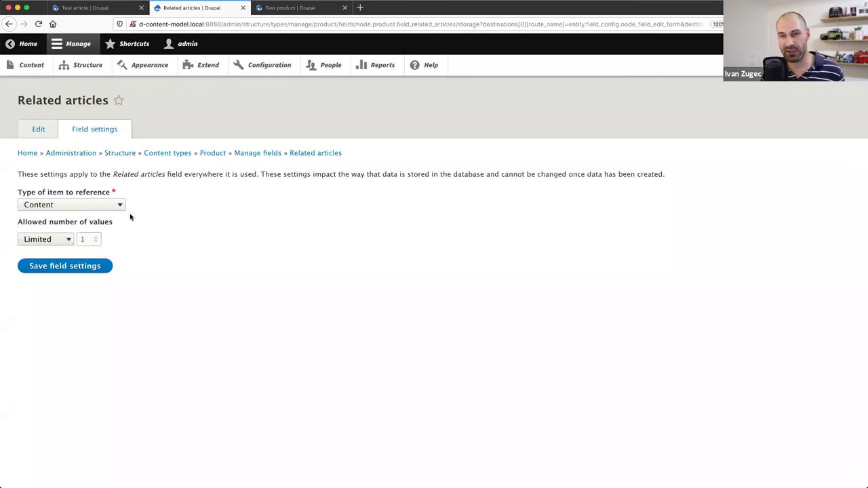
Step: Set the Related articles field's allowed number of values to Unlimited and save the field settings
left_click(38, 238)
left_click(42, 249)
left_click(60, 265)
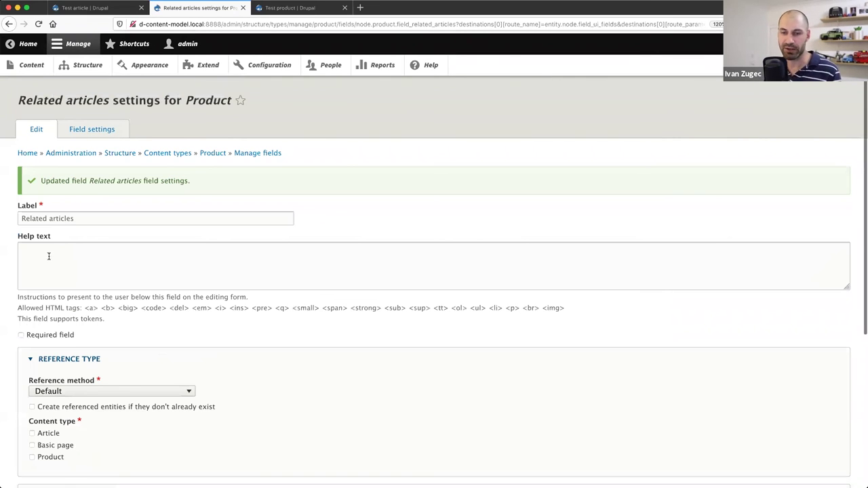
Step: Restrict the Related articles field's referenceable content types to Article only
scroll(52, 250, "down", 5)
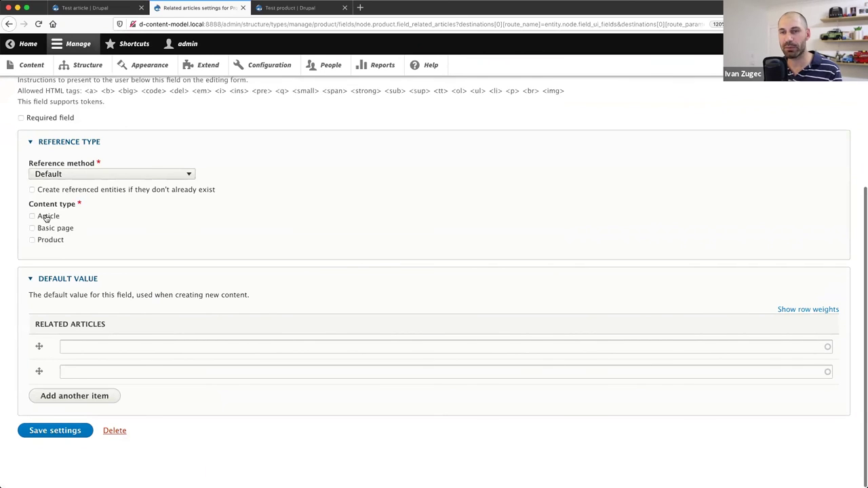
left_click(46, 217)
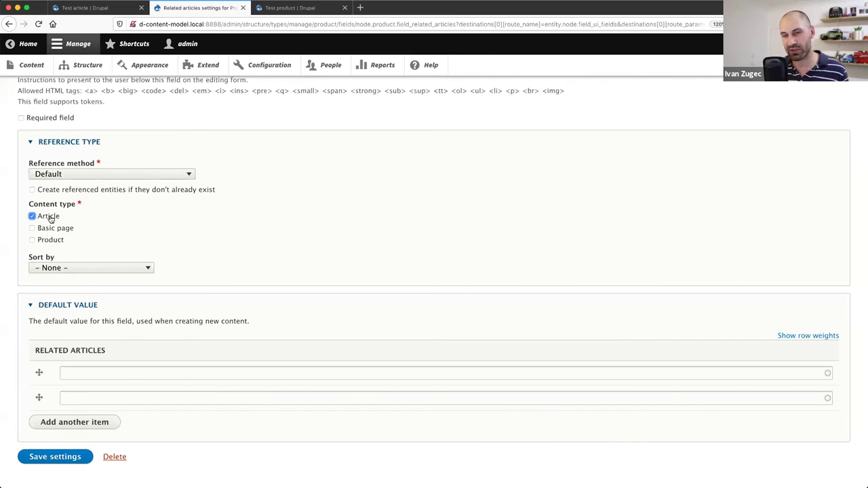
left_click(59, 232)
left_click(53, 231)
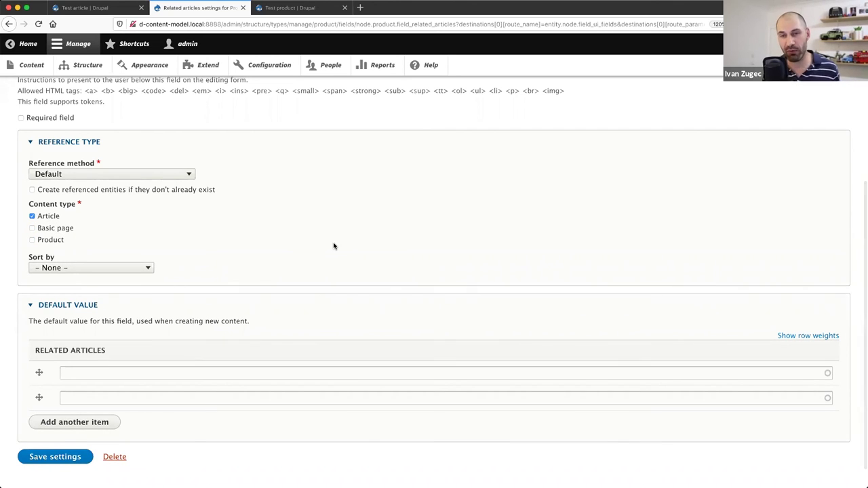